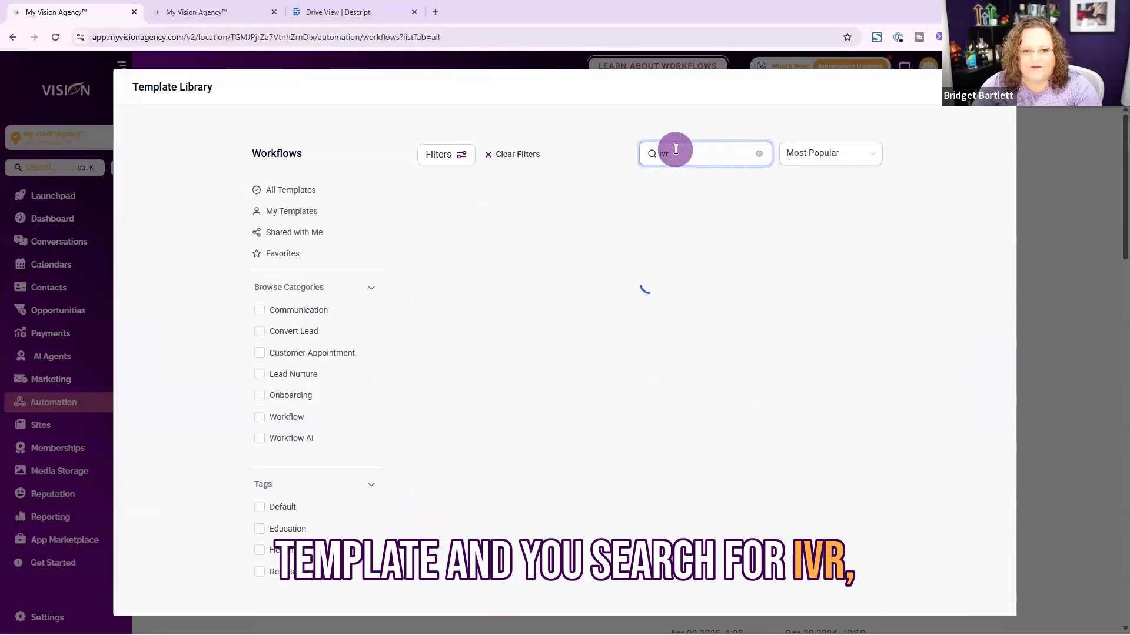
- Create a workflow from the "Recipe: IVR" template in the template library
mouse_move(457, 312)
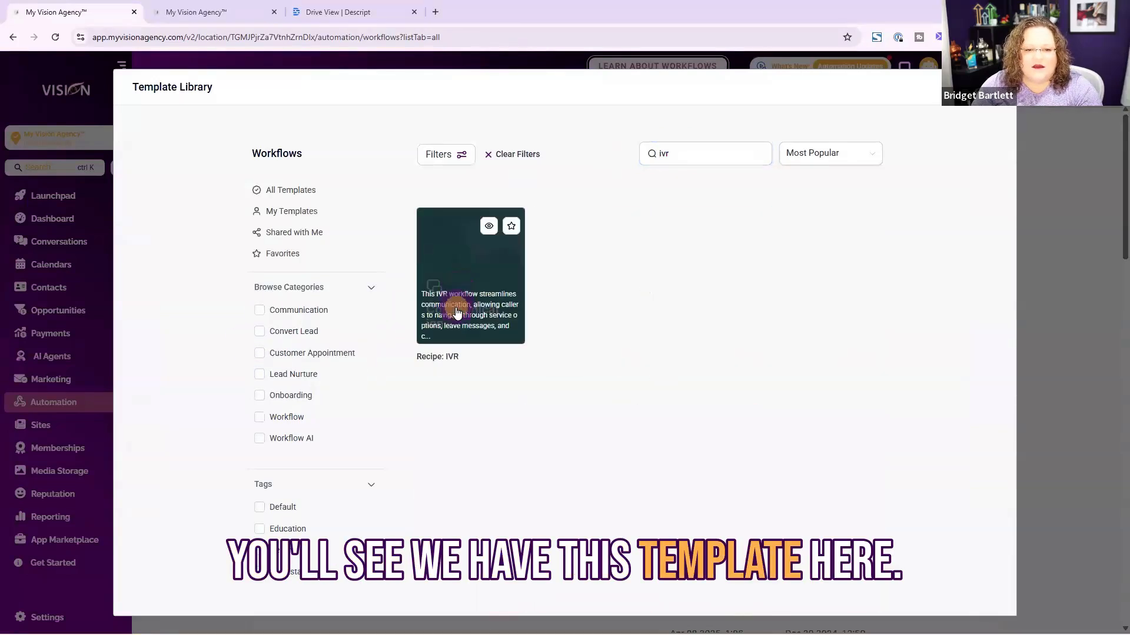
click(462, 292)
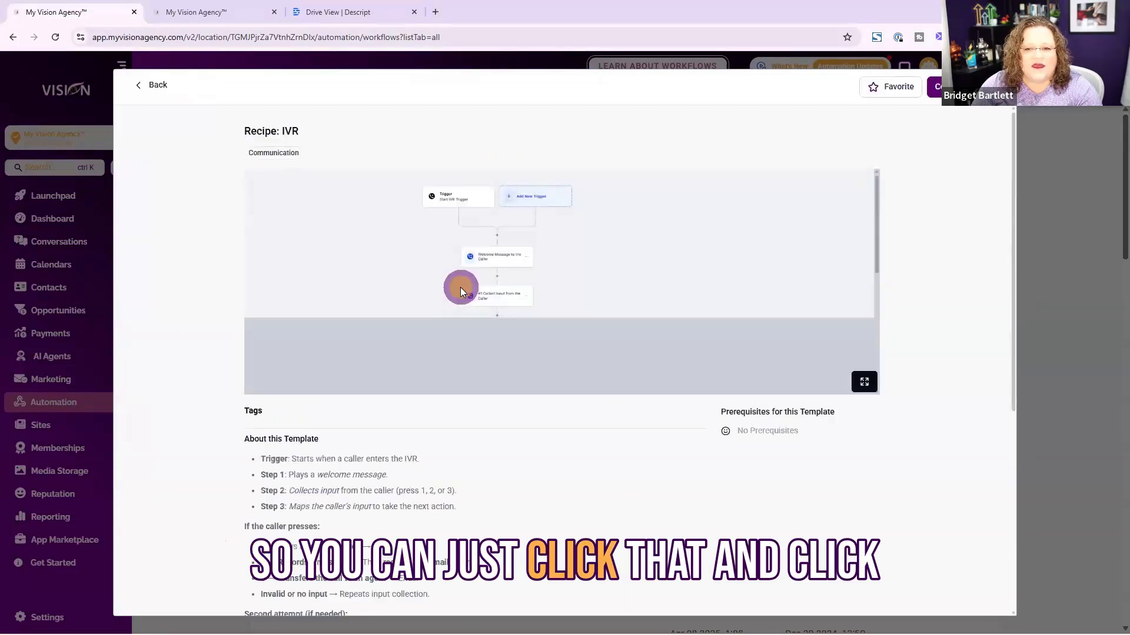
click(935, 86)
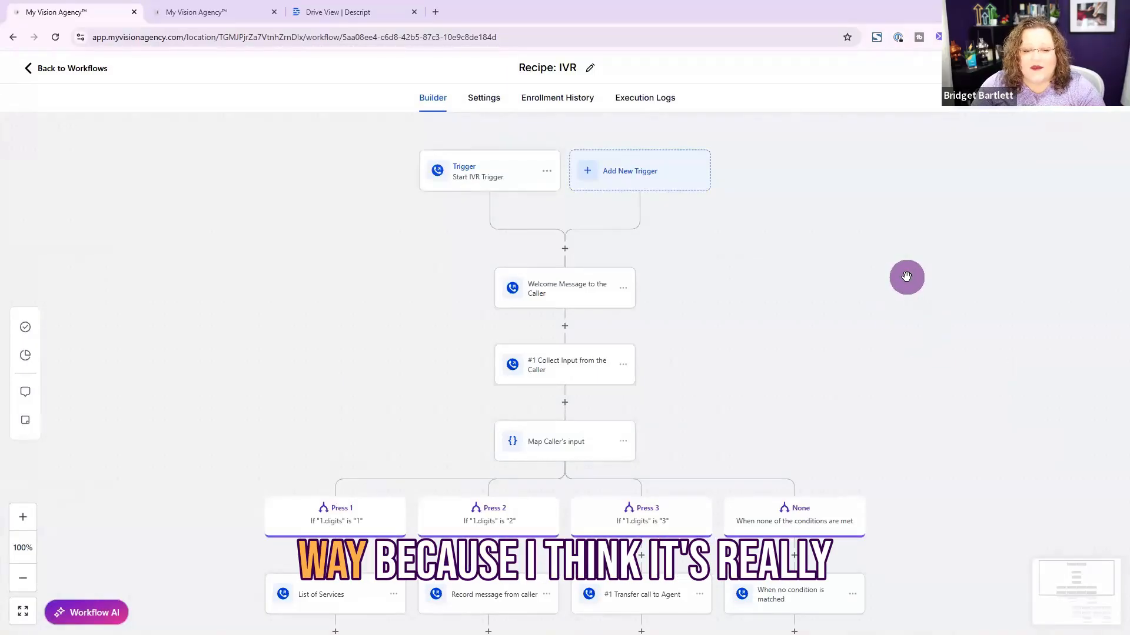
- Search the available workflow triggers for "ivr", clear the search and close the trigger list without adding one
drag(887, 264, 878, 224)
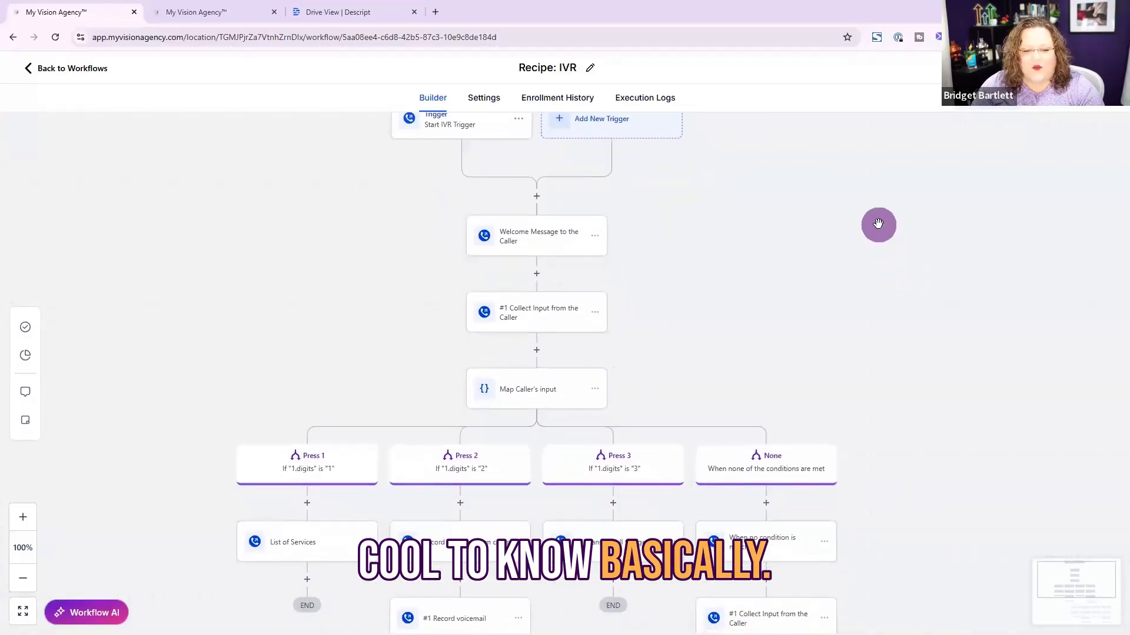
drag(854, 275, 848, 312)
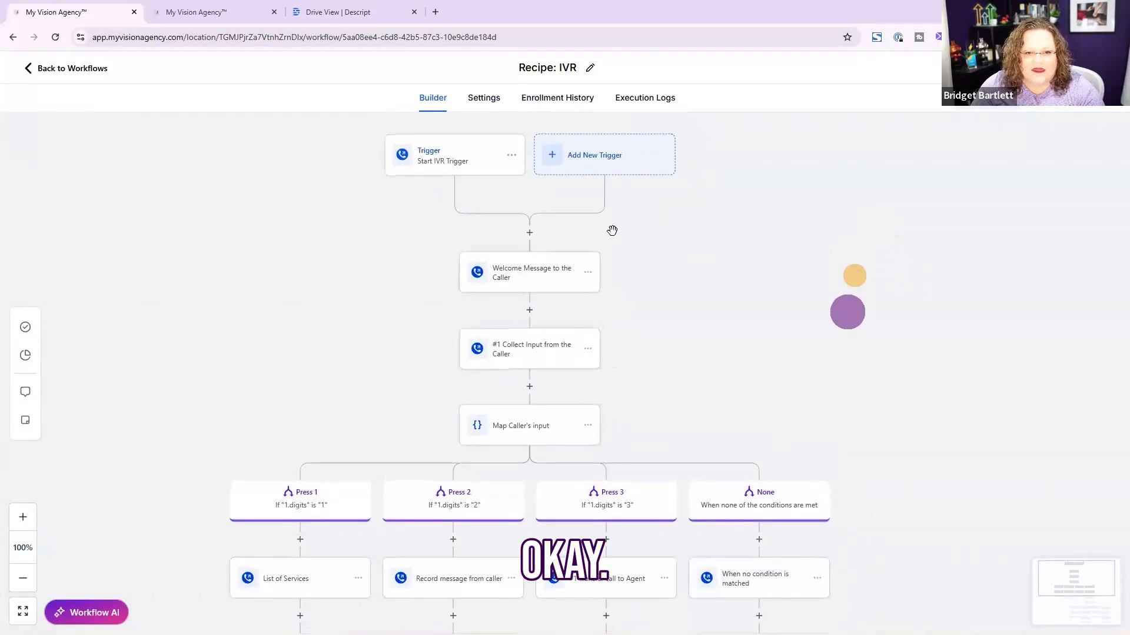
click(552, 153)
click(576, 158)
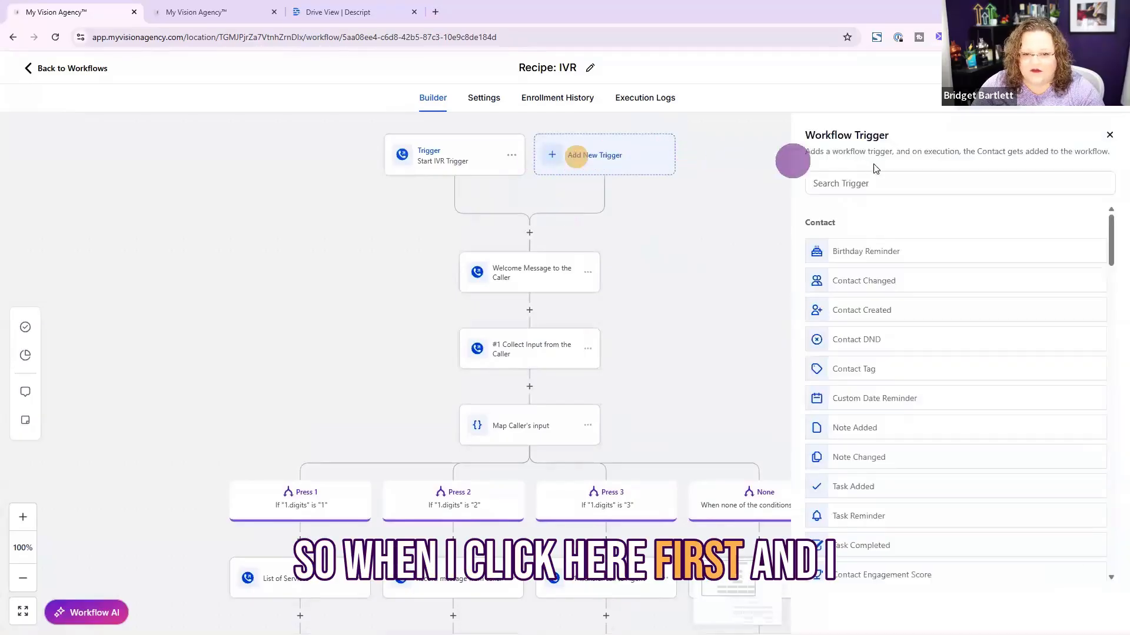
click(891, 173)
text(ivr)
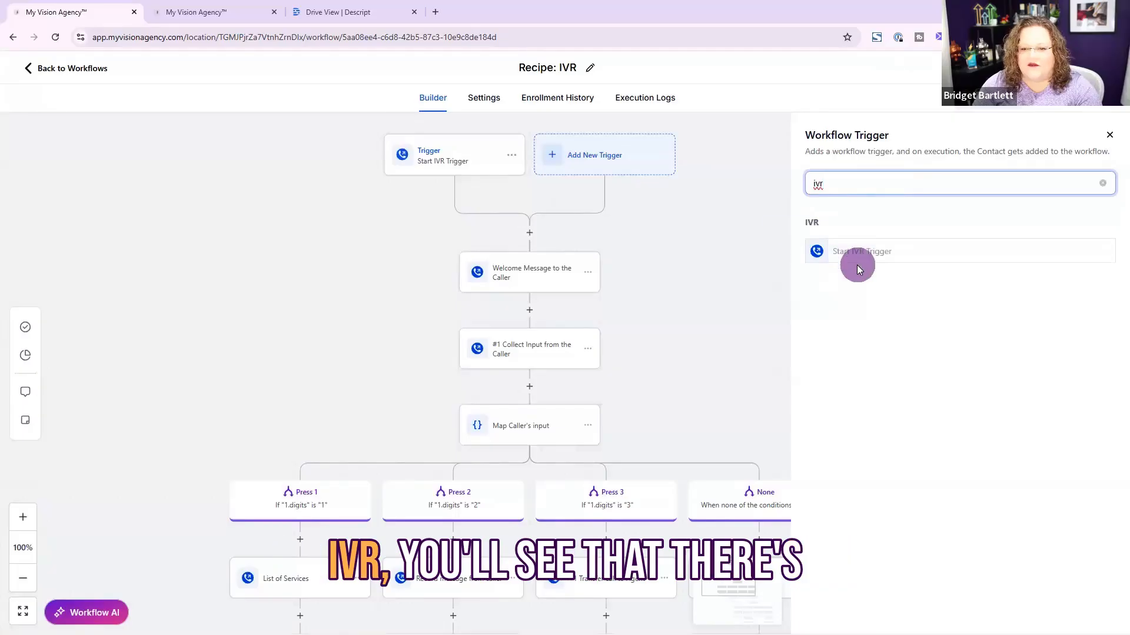
click(608, 162)
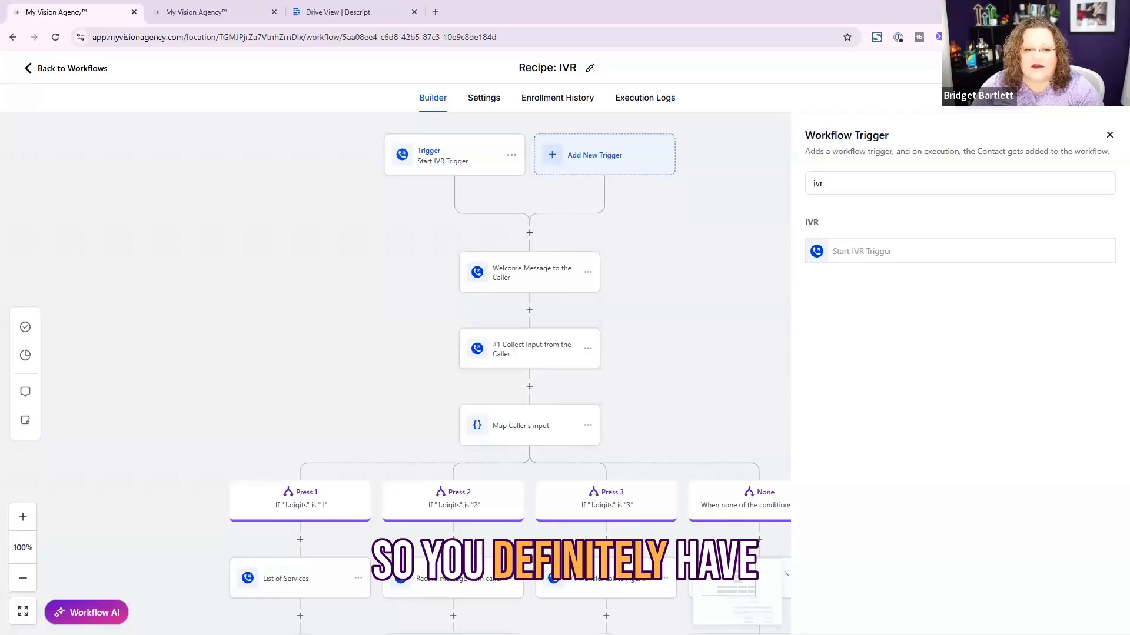
click(943, 182)
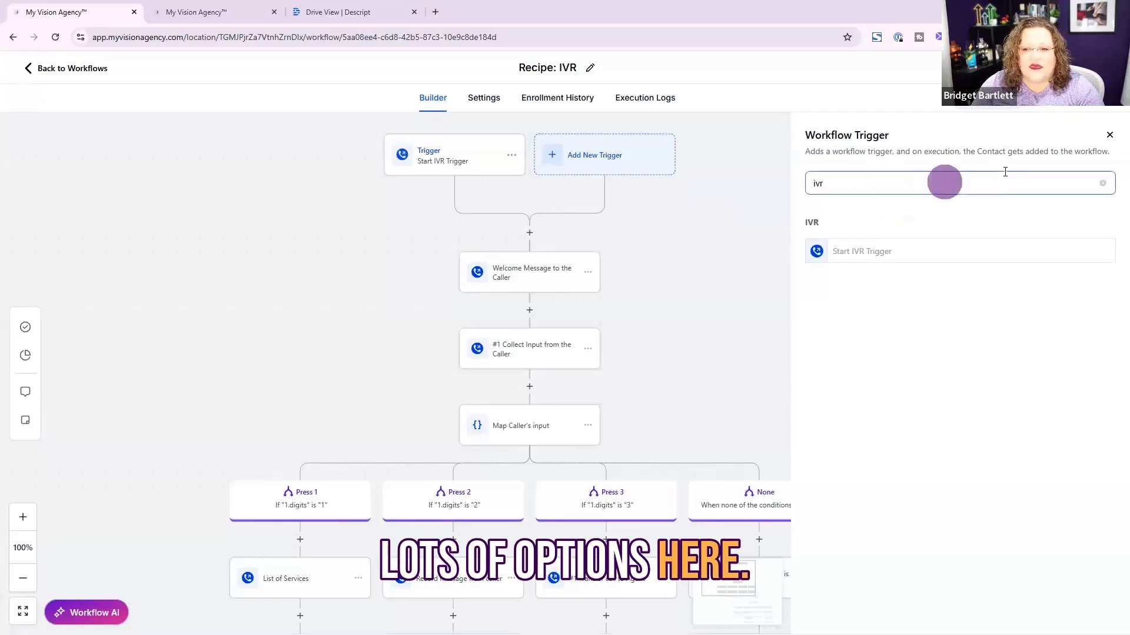
click(1104, 185)
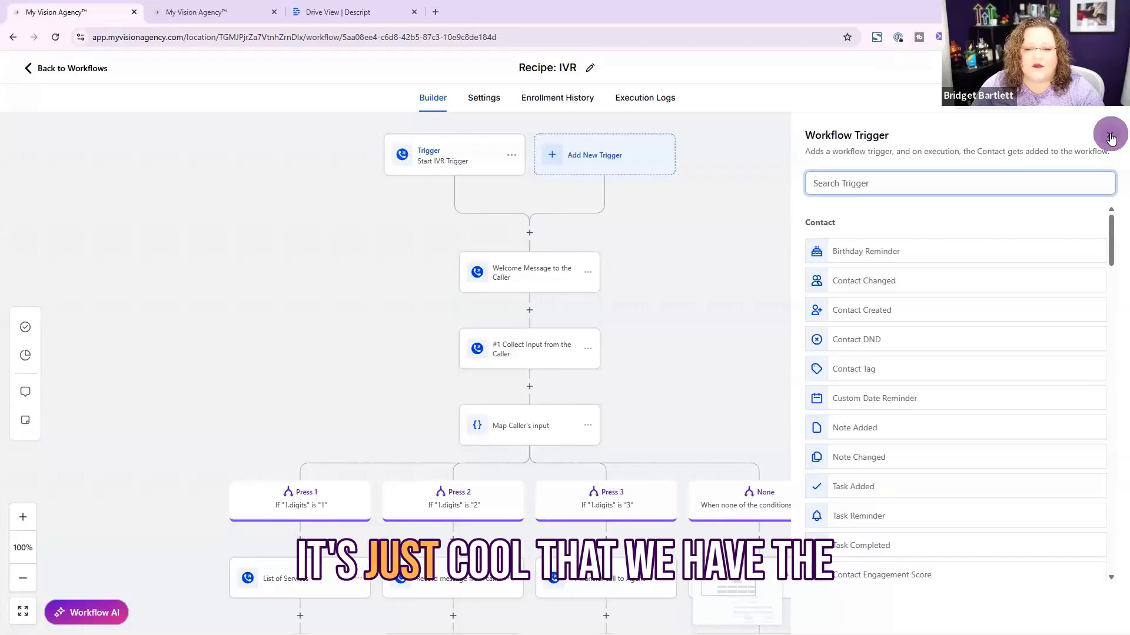
click(1111, 138)
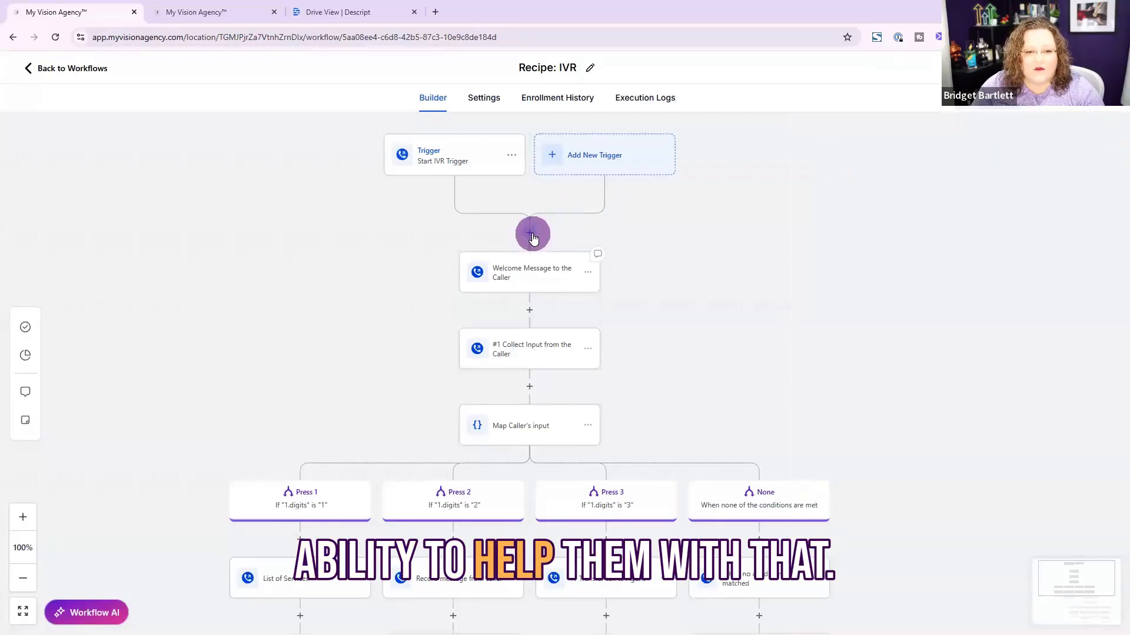
- Inspect the Start IVR Trigger's In Phone Number filter and its selectable numbers, leaving the trigger unsaved
click(437, 161)
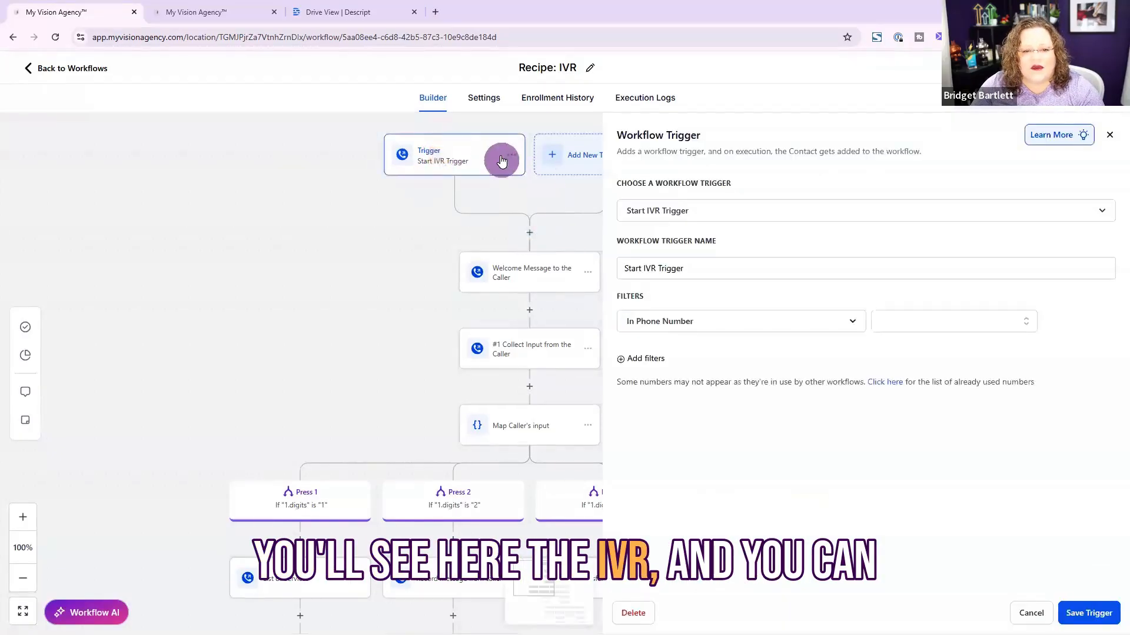
click(927, 320)
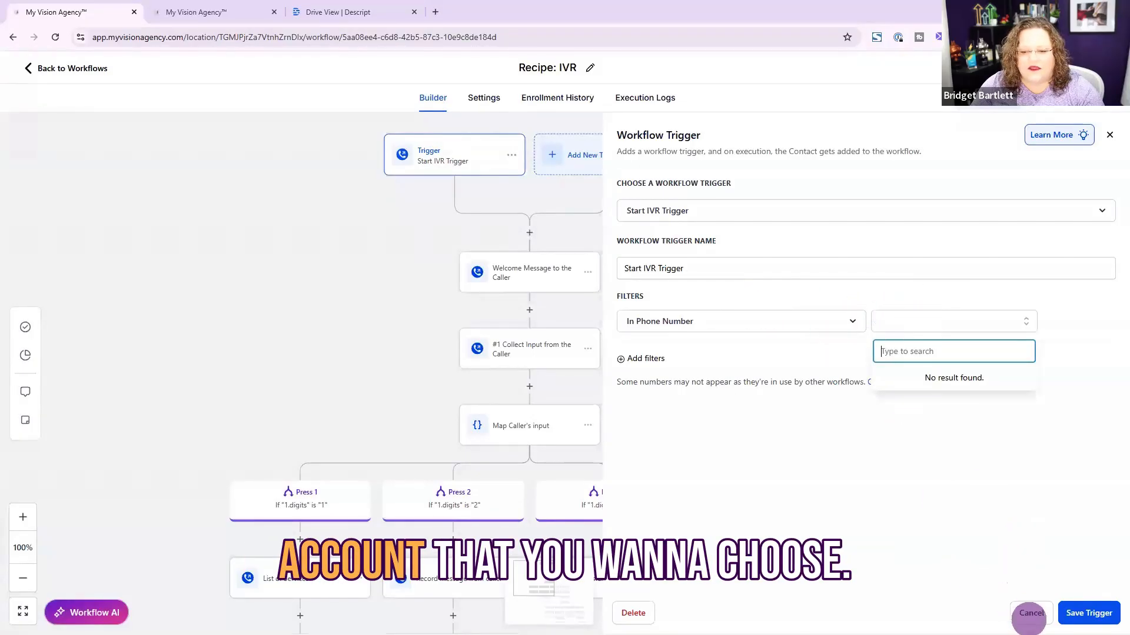
click(1031, 613)
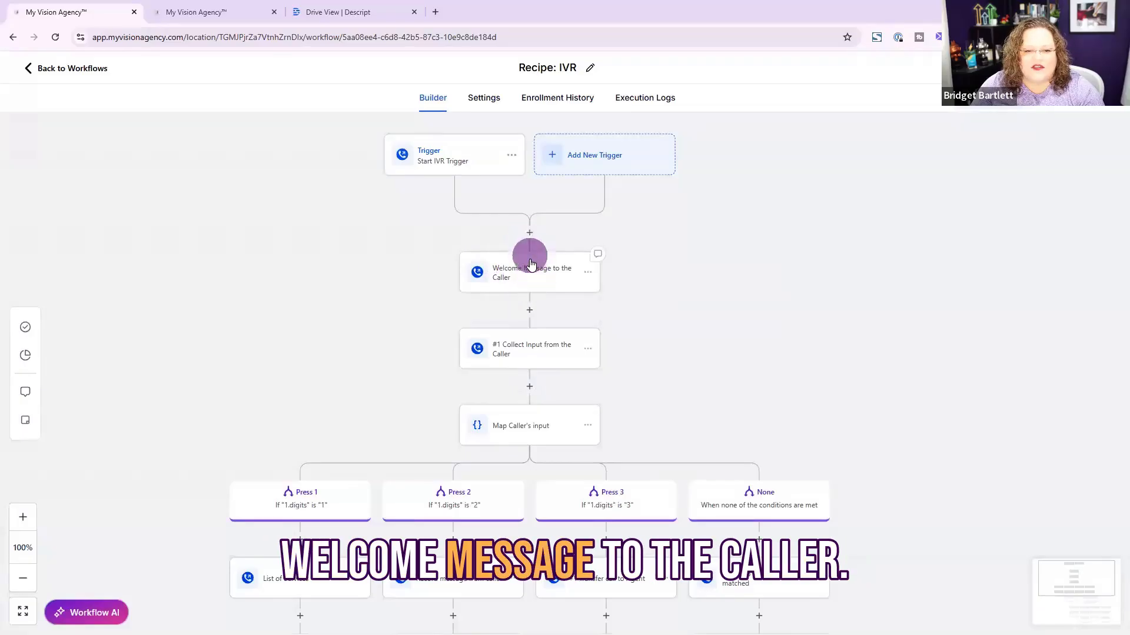
- Search the actions that can be inserted directly below the trigger for "ivr"
click(529, 233)
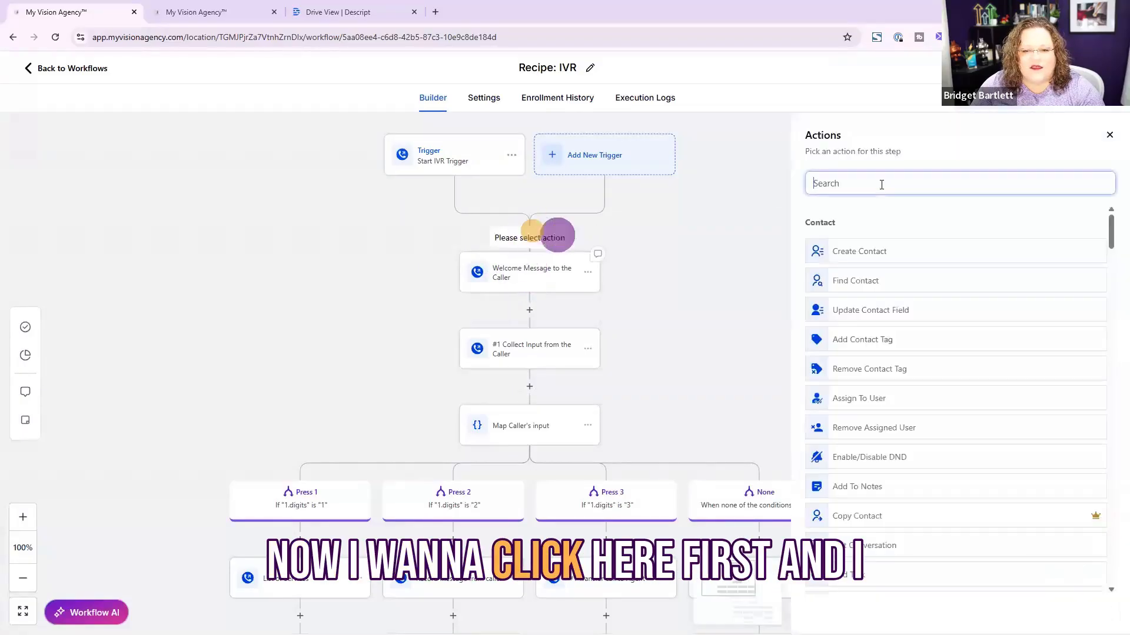
text(ivr)
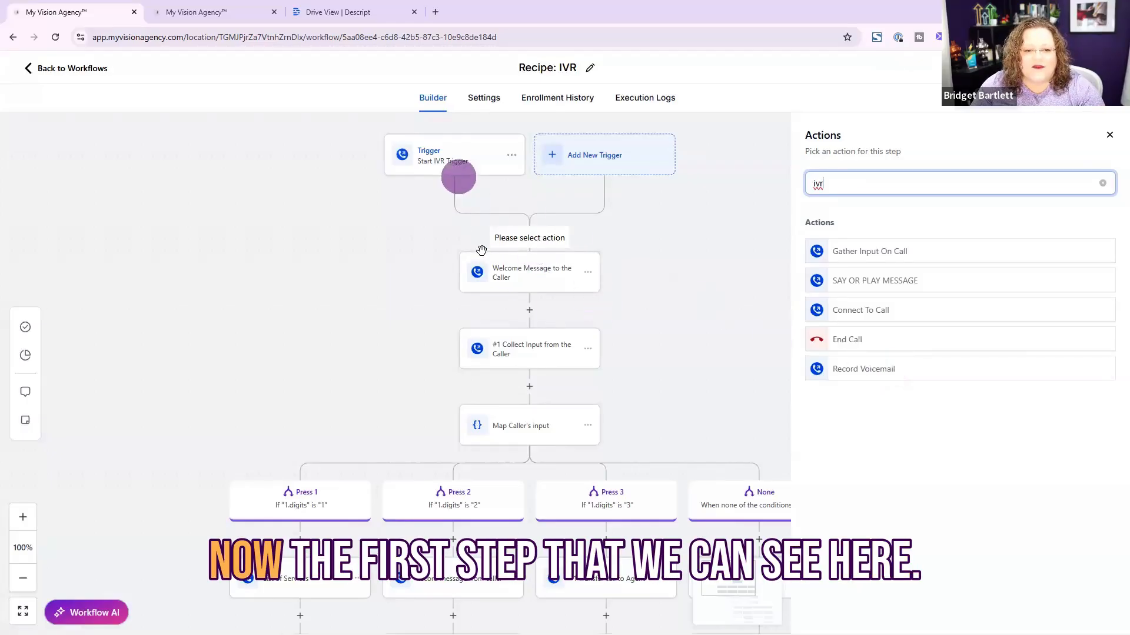
- Try setting the "Welcome Message to the Caller" action to Play a message, and discard the change
click(492, 265)
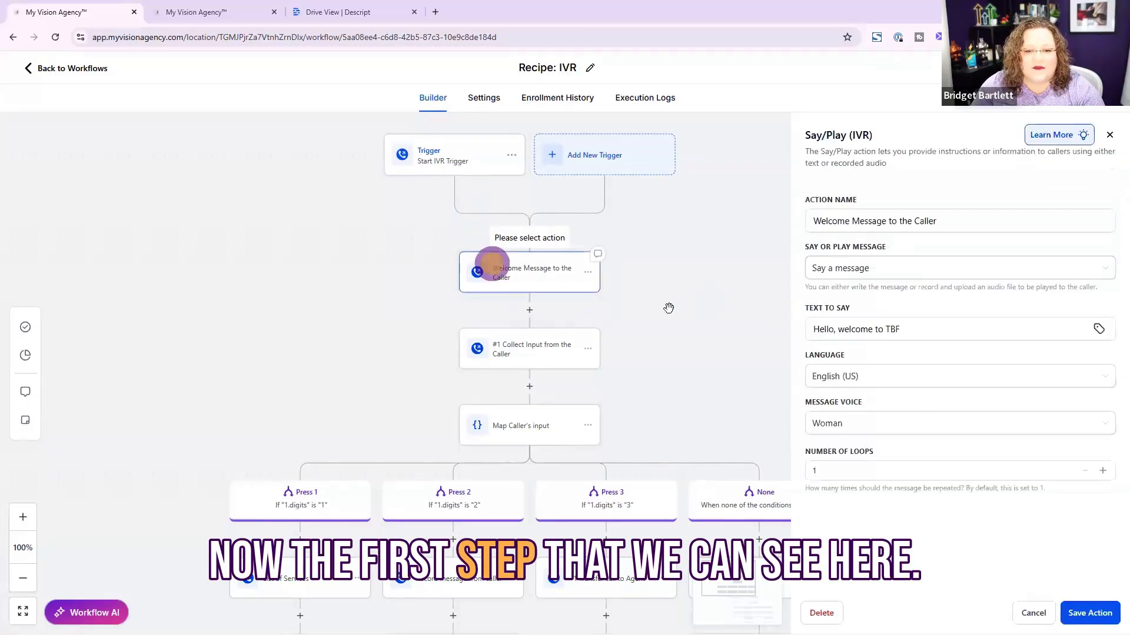
click(862, 270)
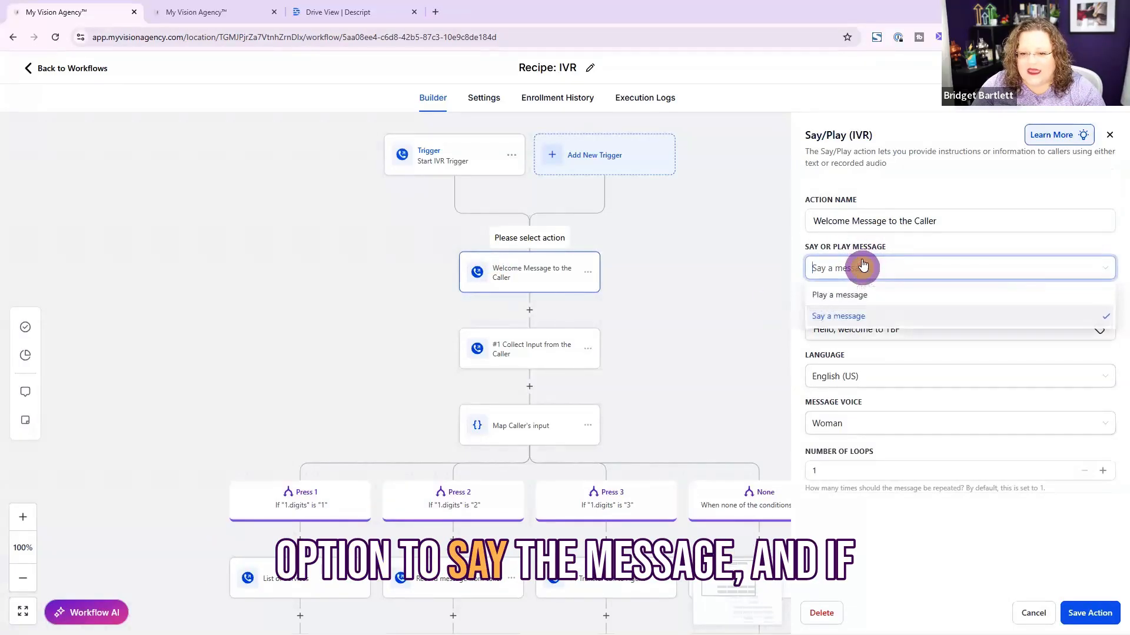
click(864, 251)
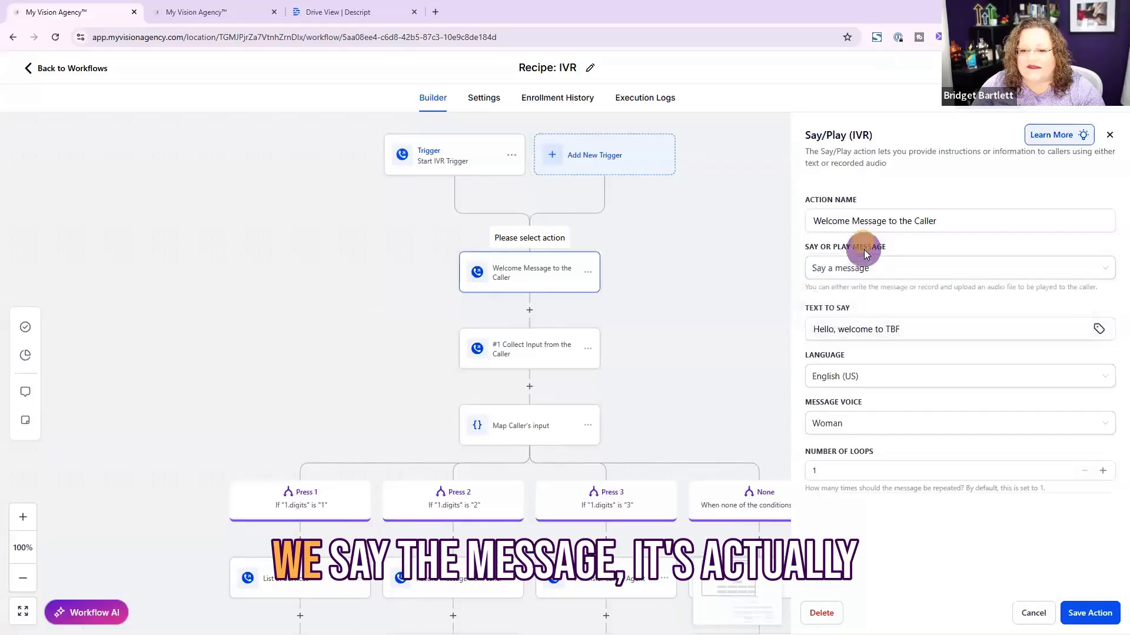
click(887, 272)
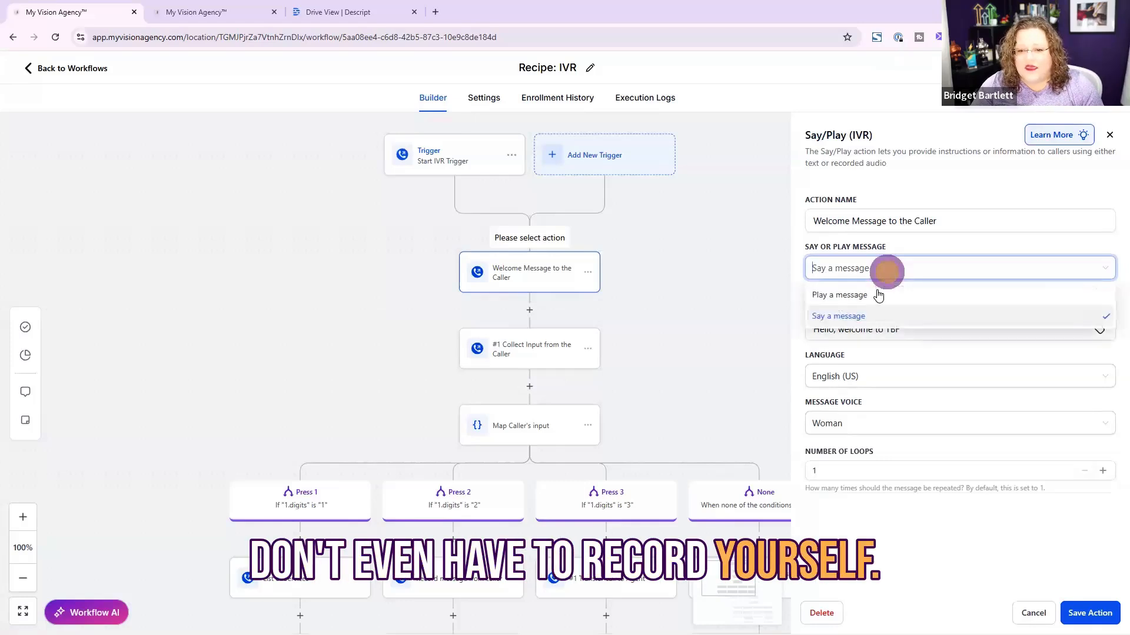
click(872, 296)
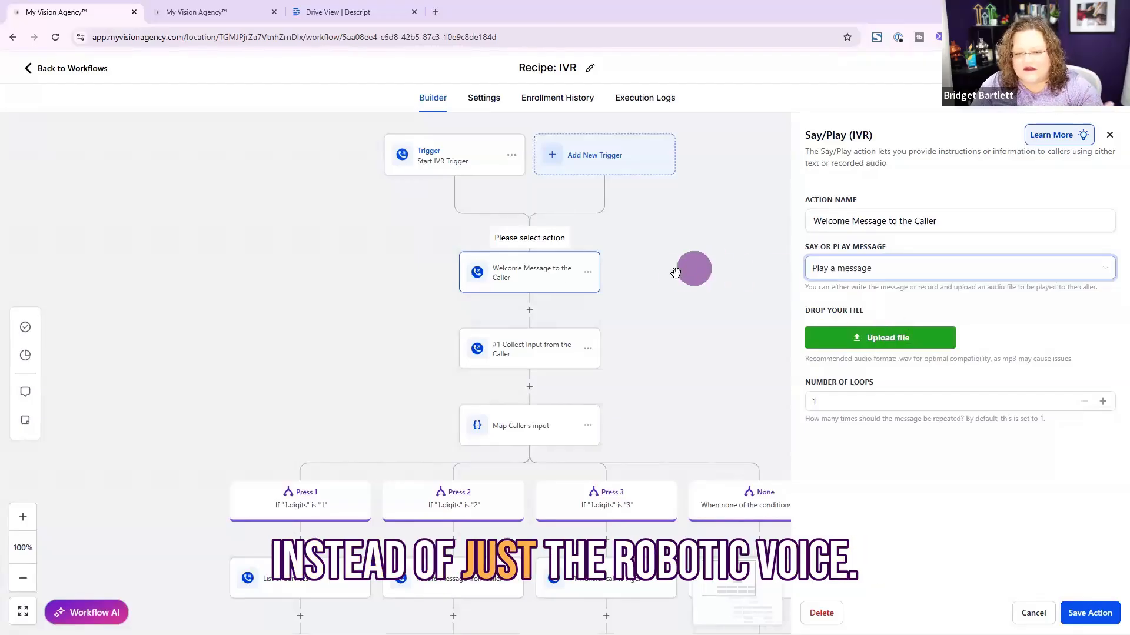
click(1027, 615)
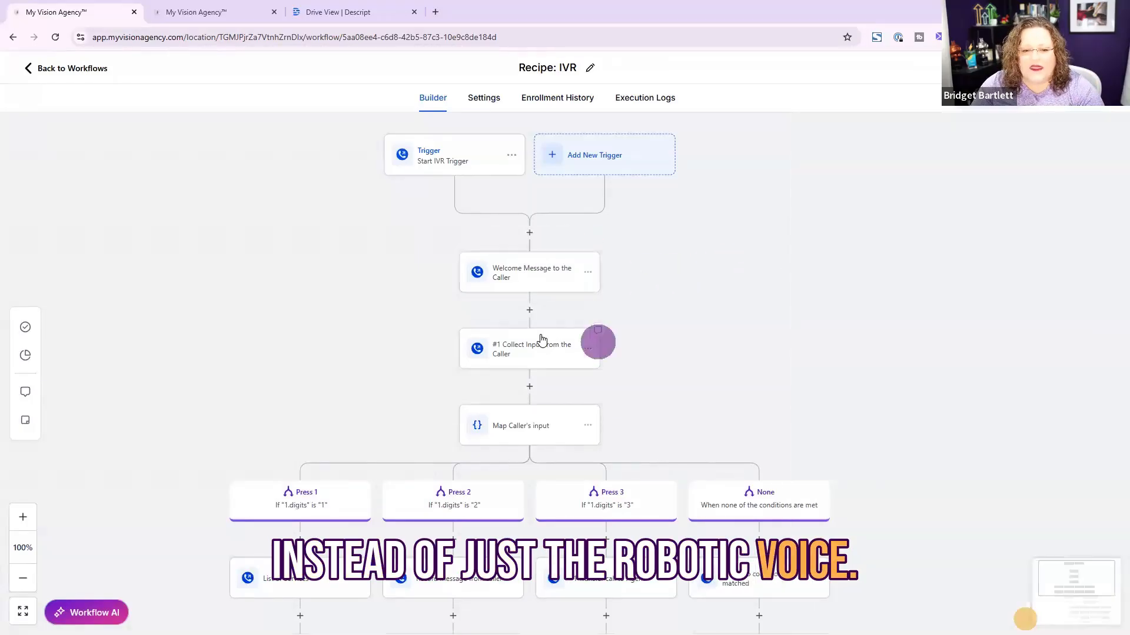
- Examine the text to say in the welcome message and in the first "Collect Input from the Caller" action
click(509, 276)
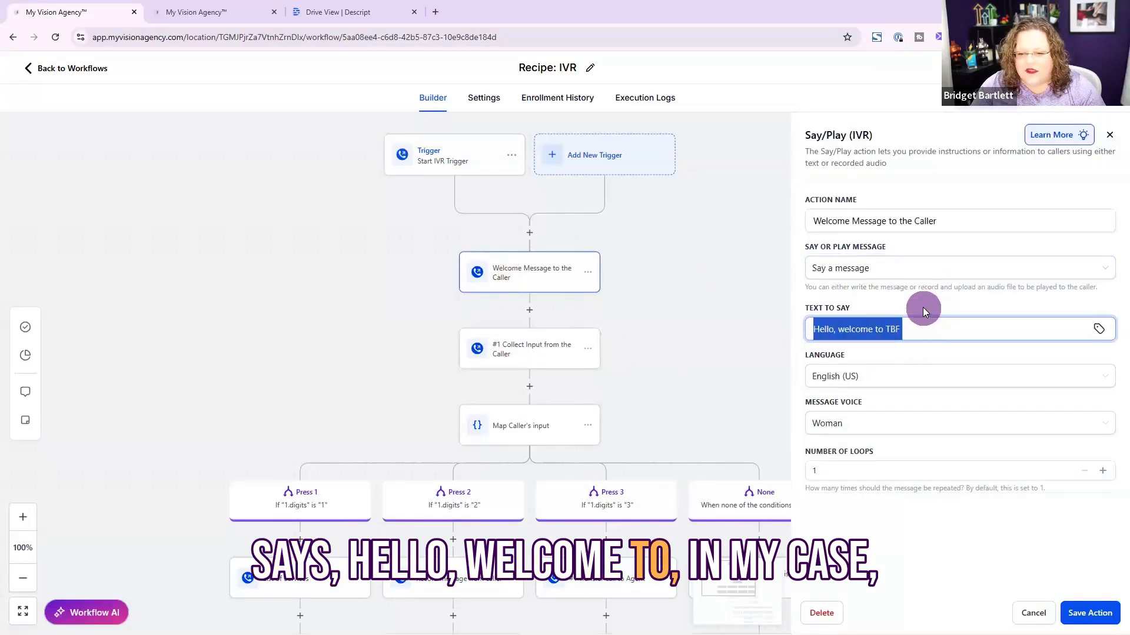
click(521, 350)
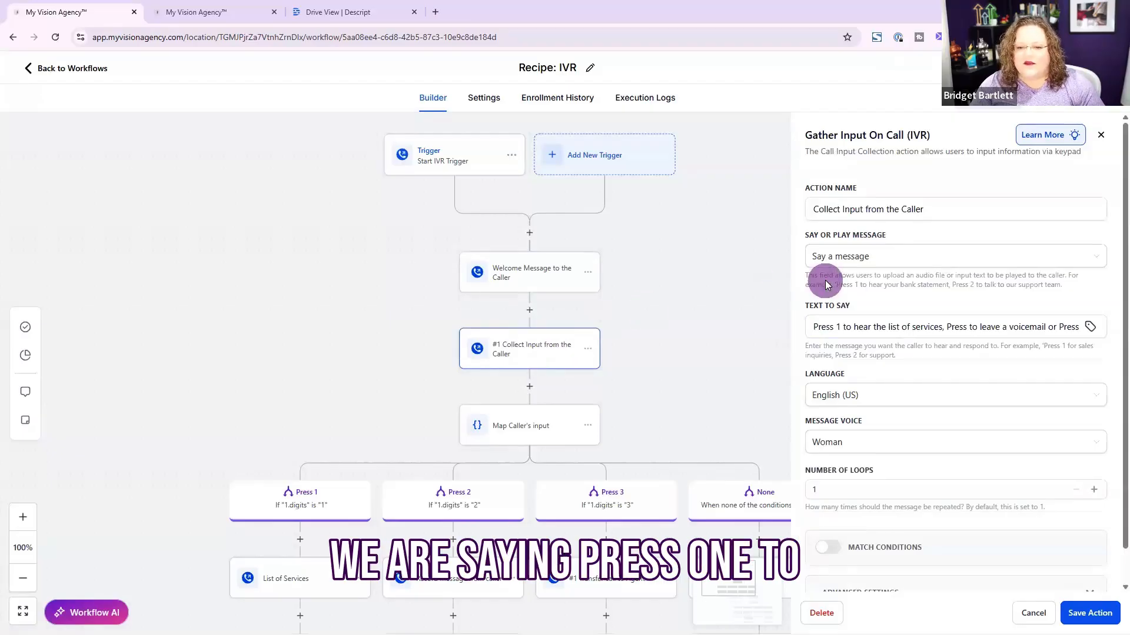
click(977, 328)
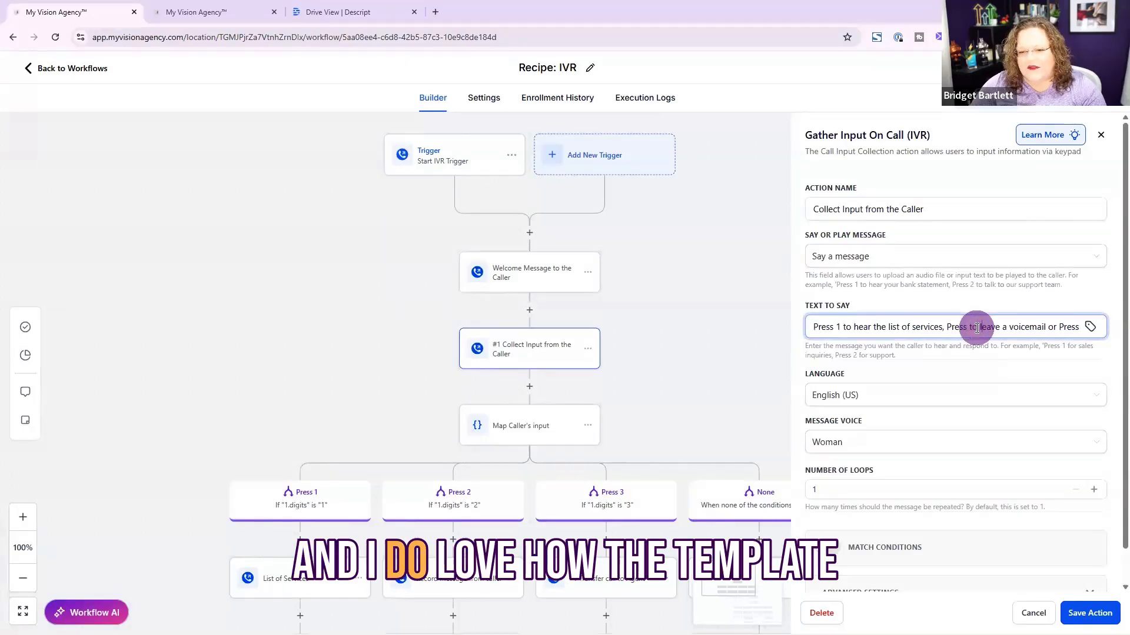
key(Right)
key(Right)
key(Right)
key(Right)
key(Right)
key(Right)
key(Right)
key(Right)
key(Right)
key(Right)
key(Right)
key(Right)
key(Right)
key(Right)
key(Right)
key(Right)
key(Right)
key(Right)
key(Right)
key(Right)
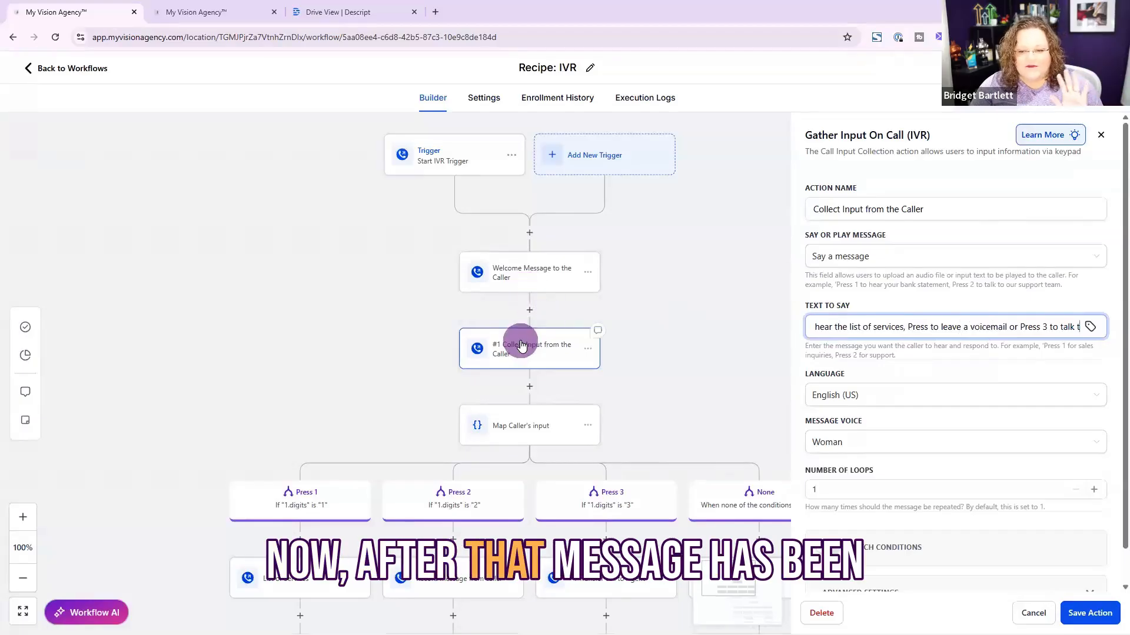
- Review the digit conditions and the None branch of the first "Map Caller's input" condition, and close it unsaved
click(524, 429)
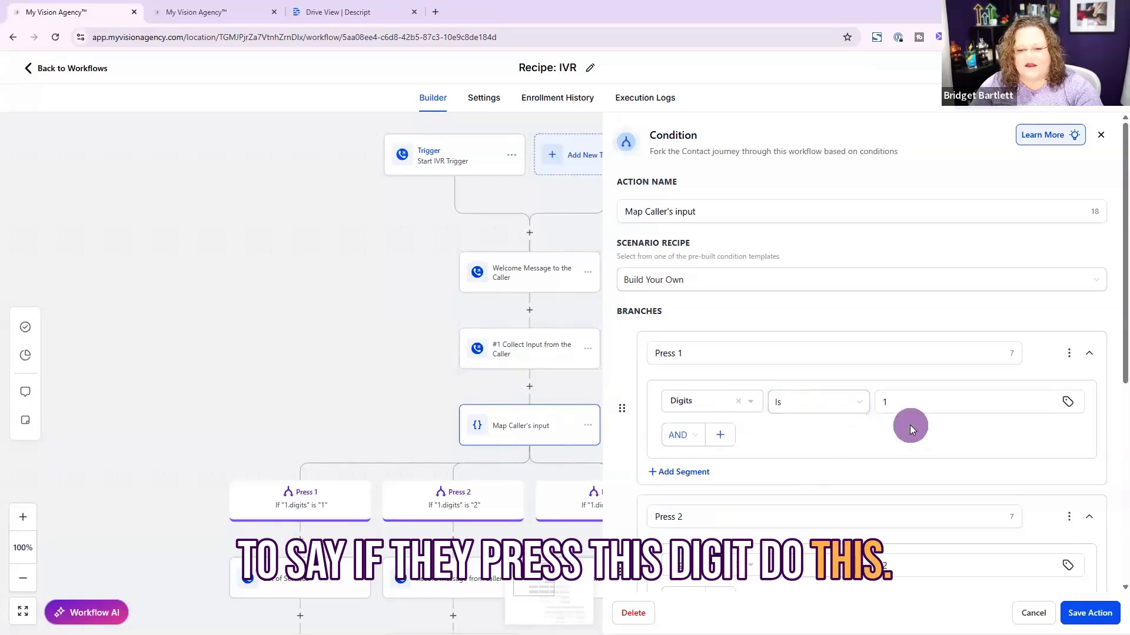
scroll(807, 462, down, 6)
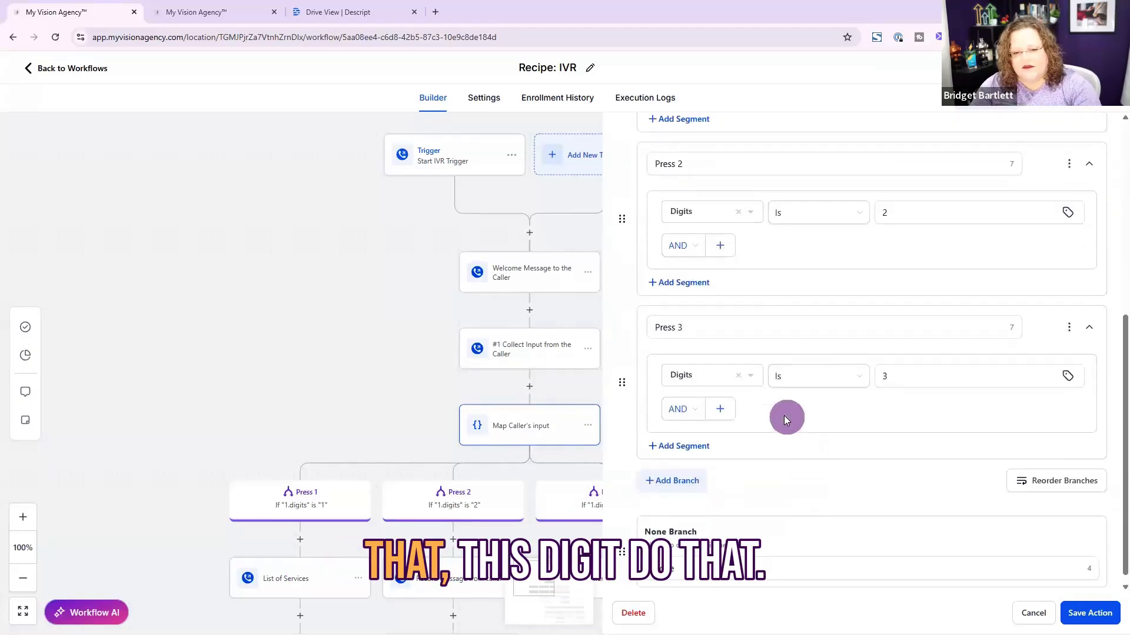
scroll(907, 432, down, 1)
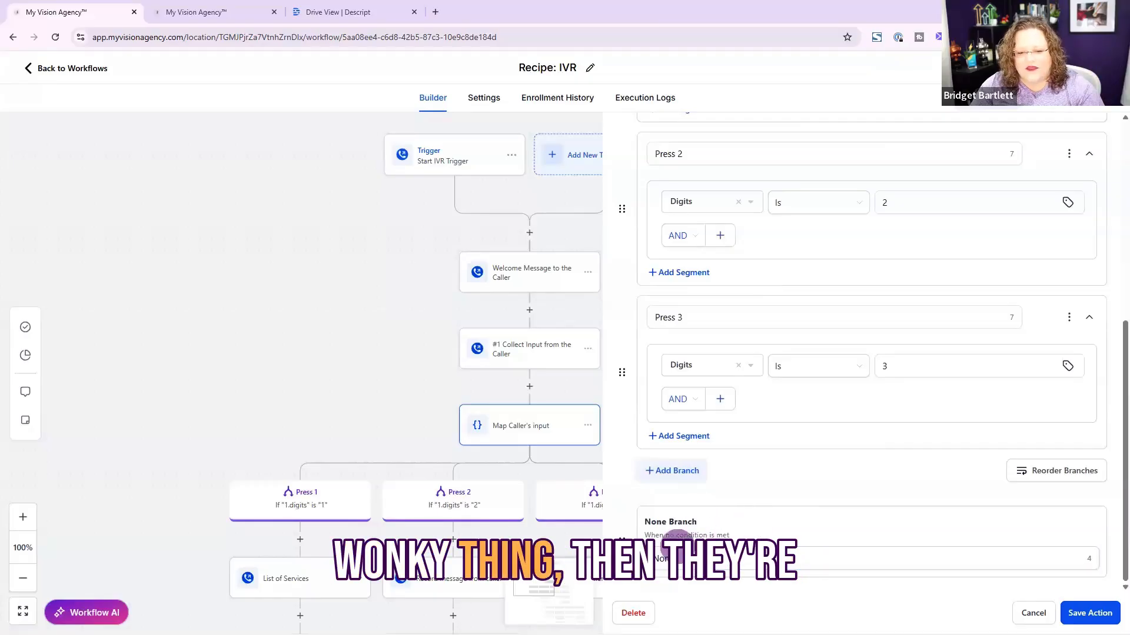
click(1034, 613)
- Examine the settings of the actions under the first Press 1, Press 2, Press 3 and None branches
drag(922, 489, 900, 188)
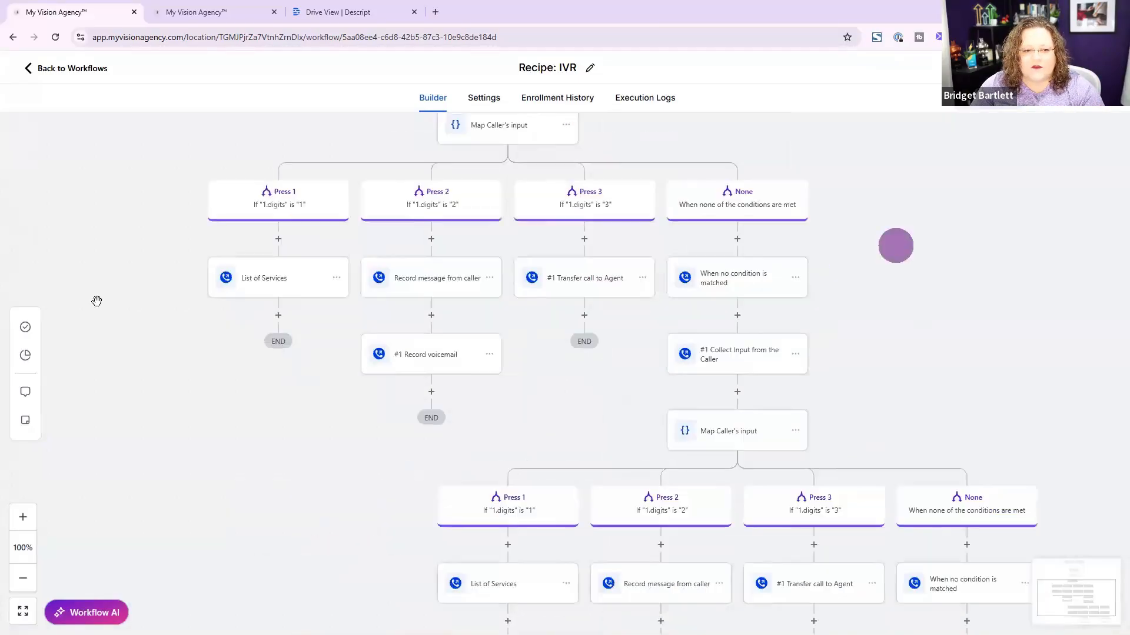
click(282, 270)
click(824, 328)
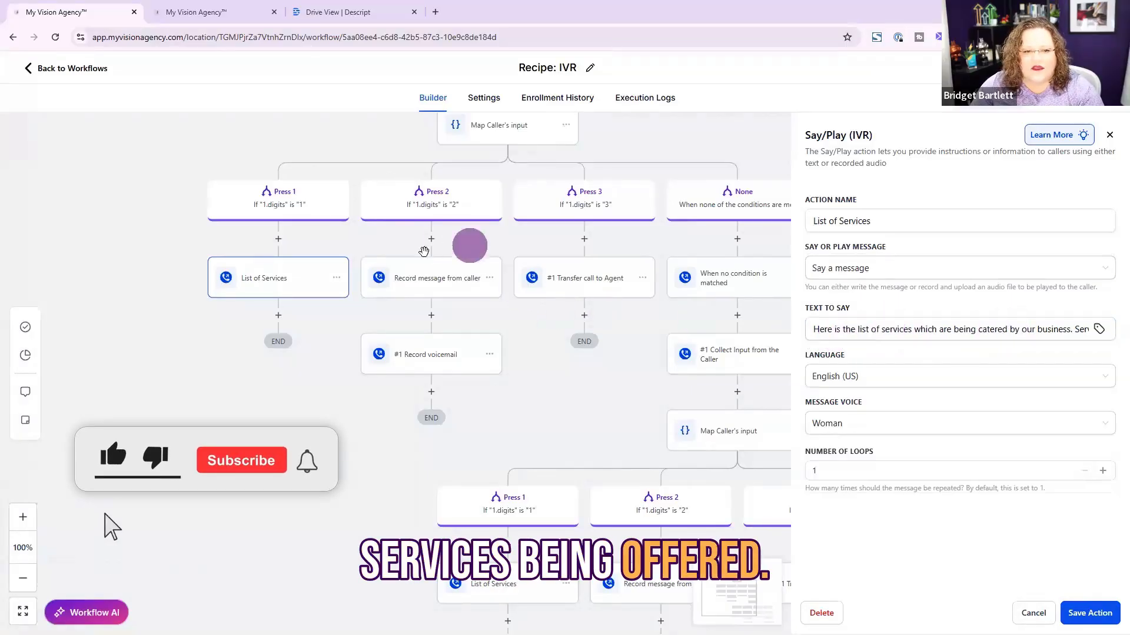
click(438, 278)
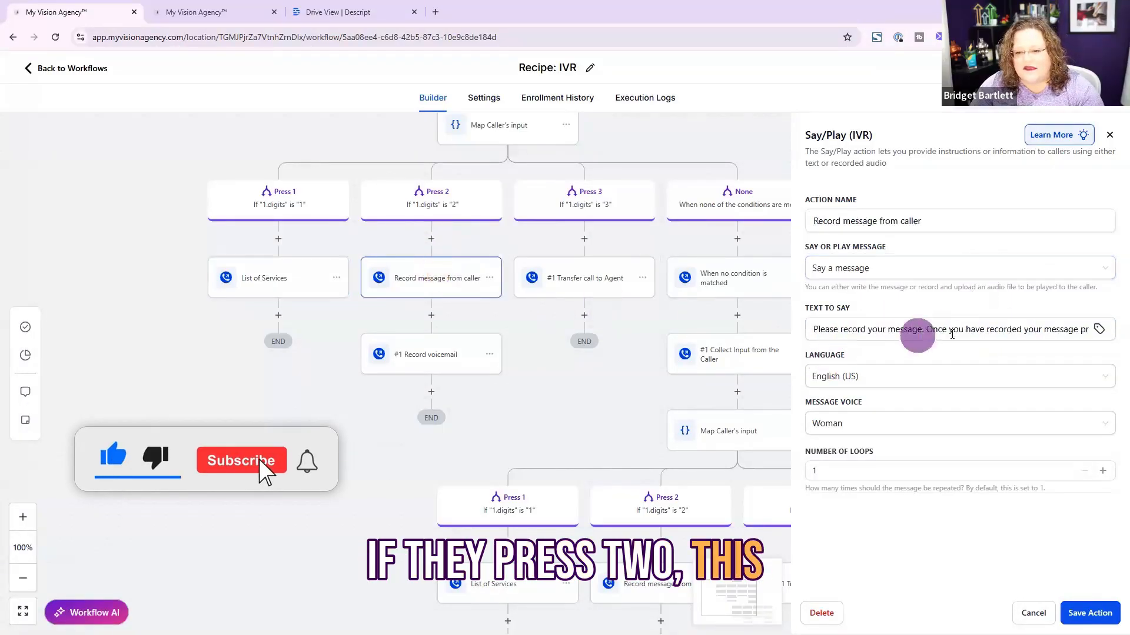
click(426, 357)
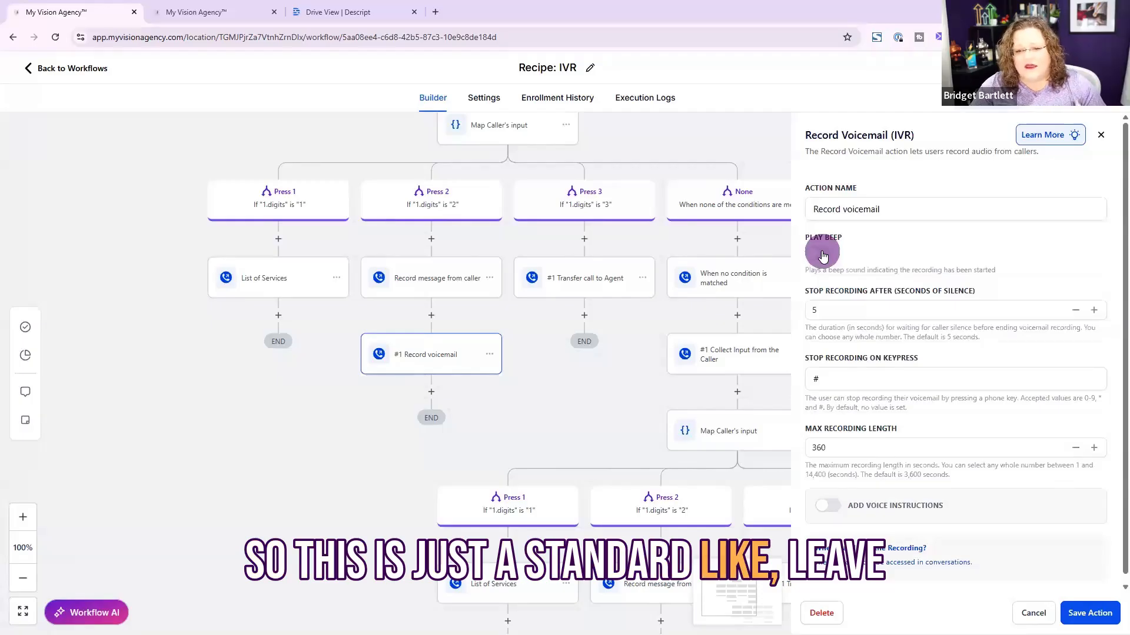
click(568, 283)
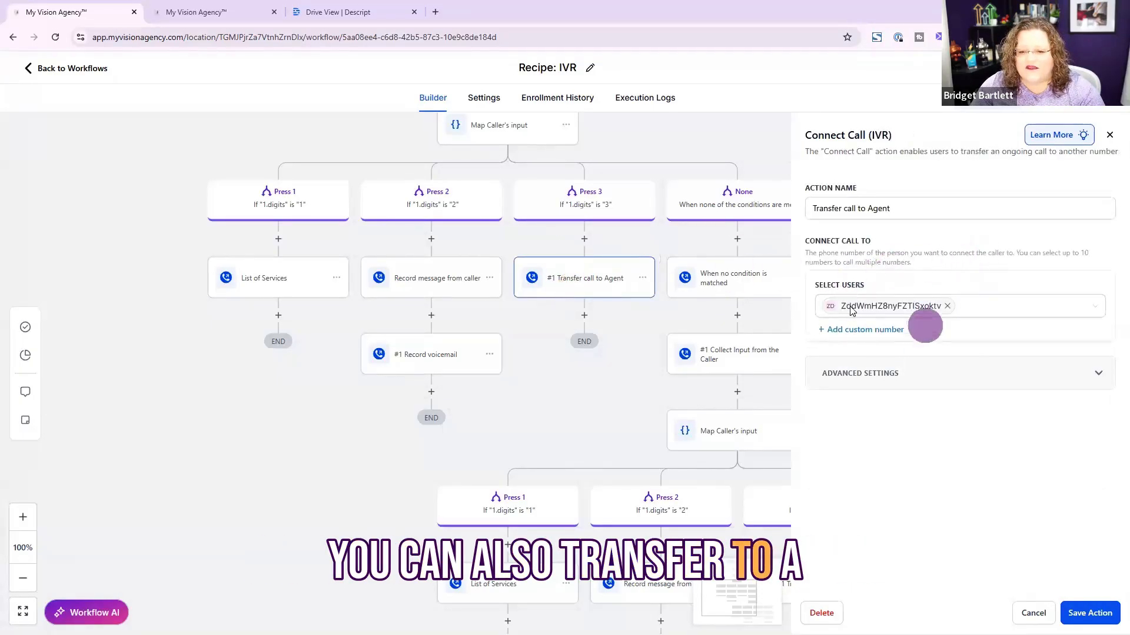
click(723, 288)
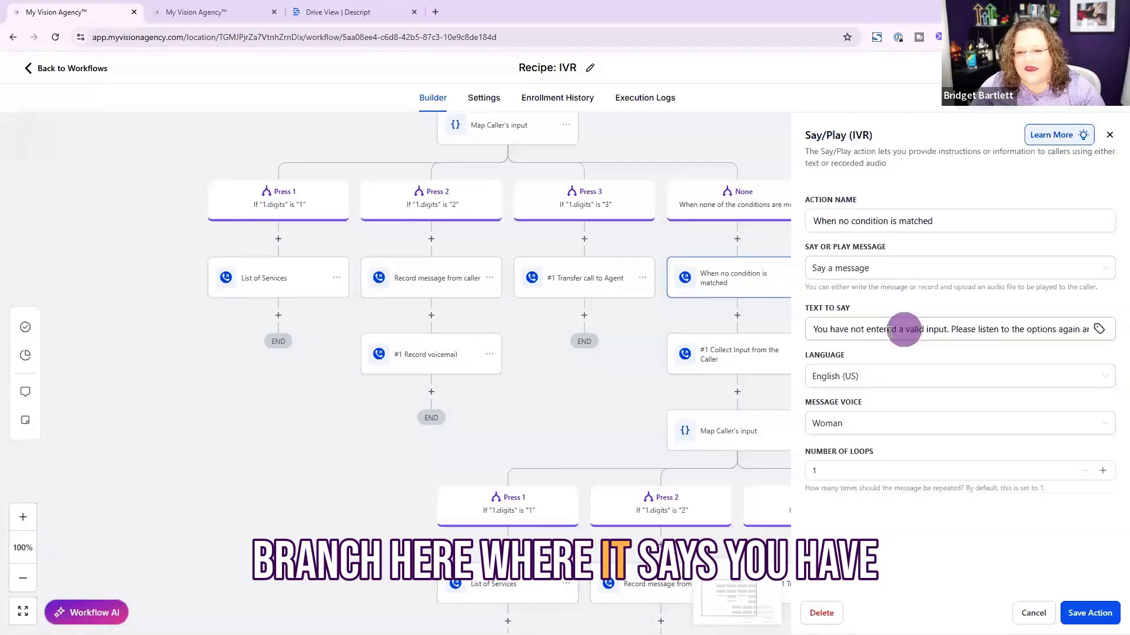
- Examine the "Collect Input from the Caller" action under the None branch, close it unsaved, and switch to the other open Recipe: IVR workflow
click(729, 362)
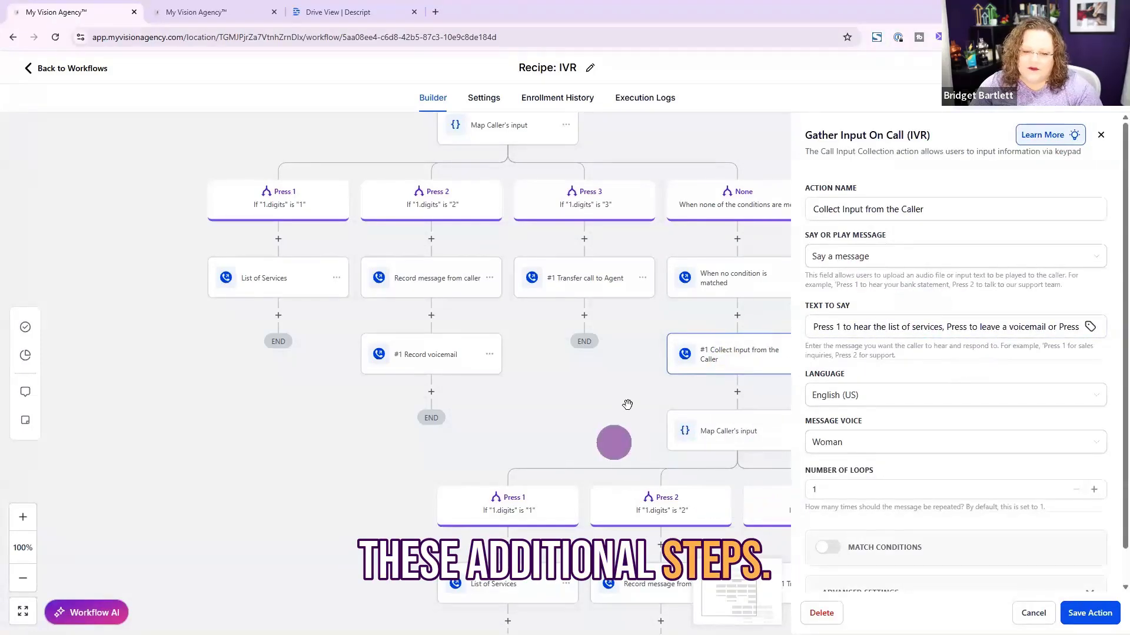
click(1033, 613)
click(176, 12)
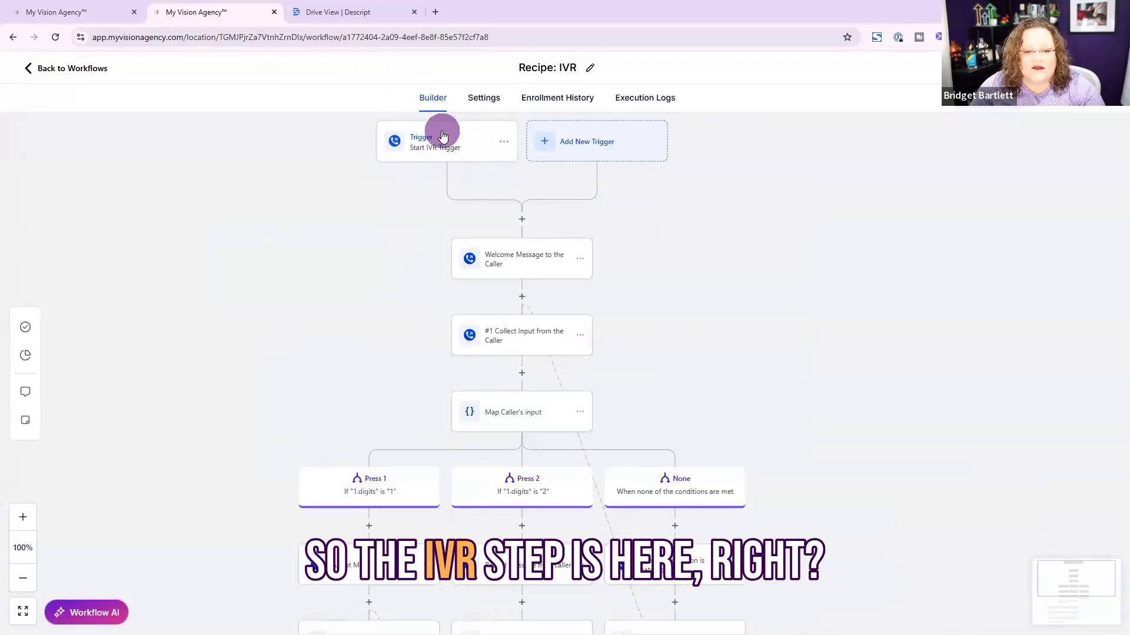
- Examine the welcome message's audio file and number of loops, and play the audio prompt of the "#1 Collect Input from the Caller" action
click(513, 270)
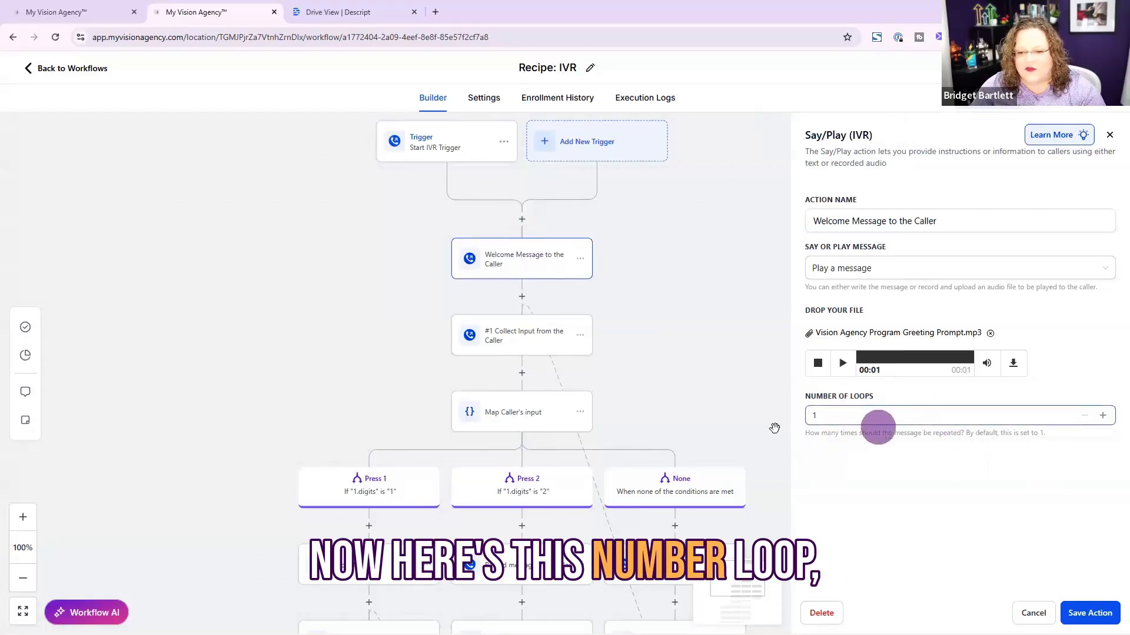
drag(805, 442, 1080, 450)
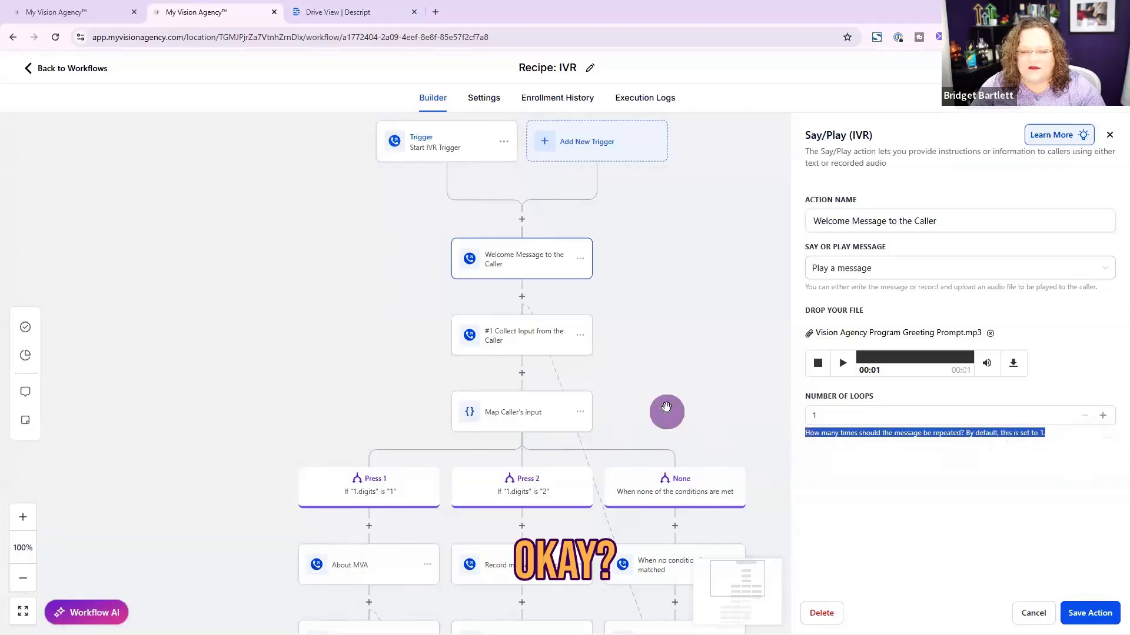
click(510, 341)
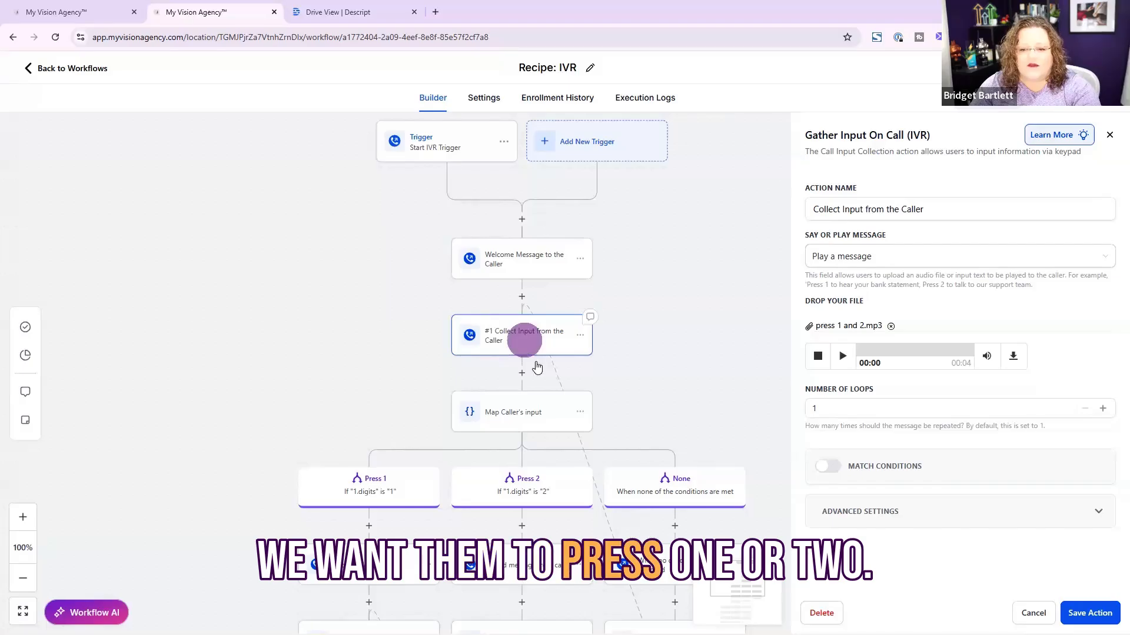
click(844, 357)
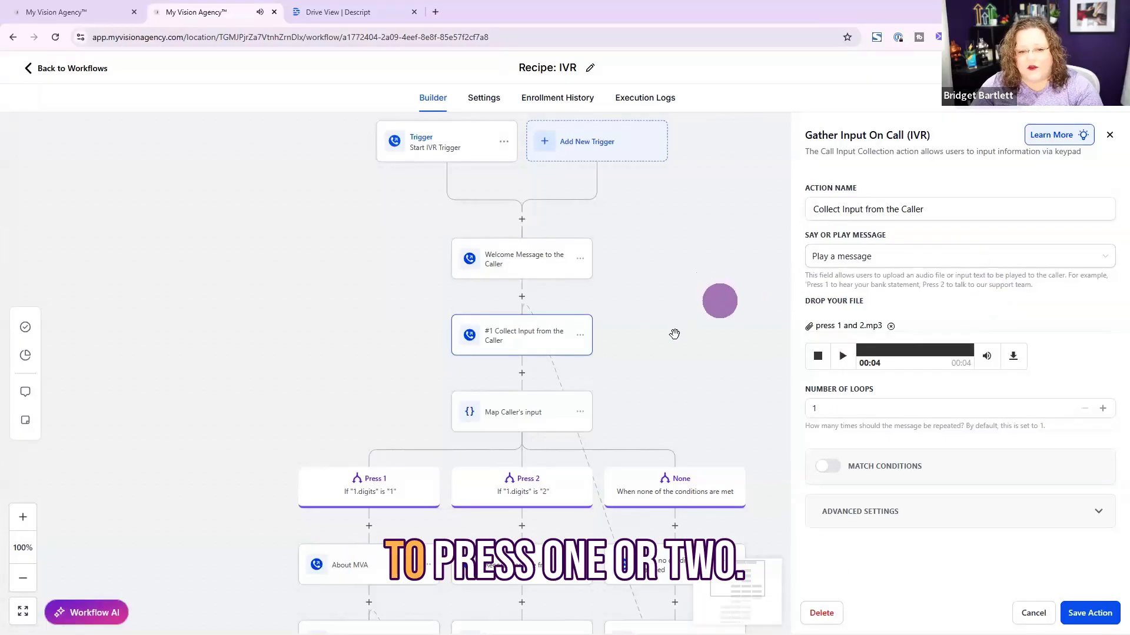
- Review the Press 1, Press 2 and None branches of the first "Map Caller's input" condition, and close it unsaved
click(509, 417)
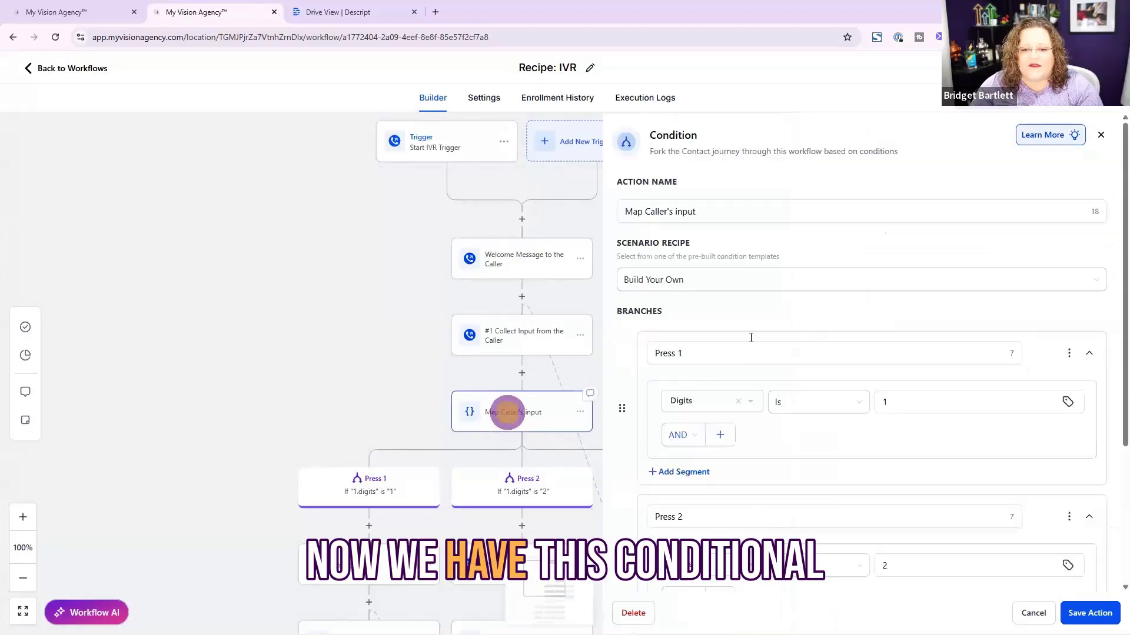
scroll(832, 277, down, 3)
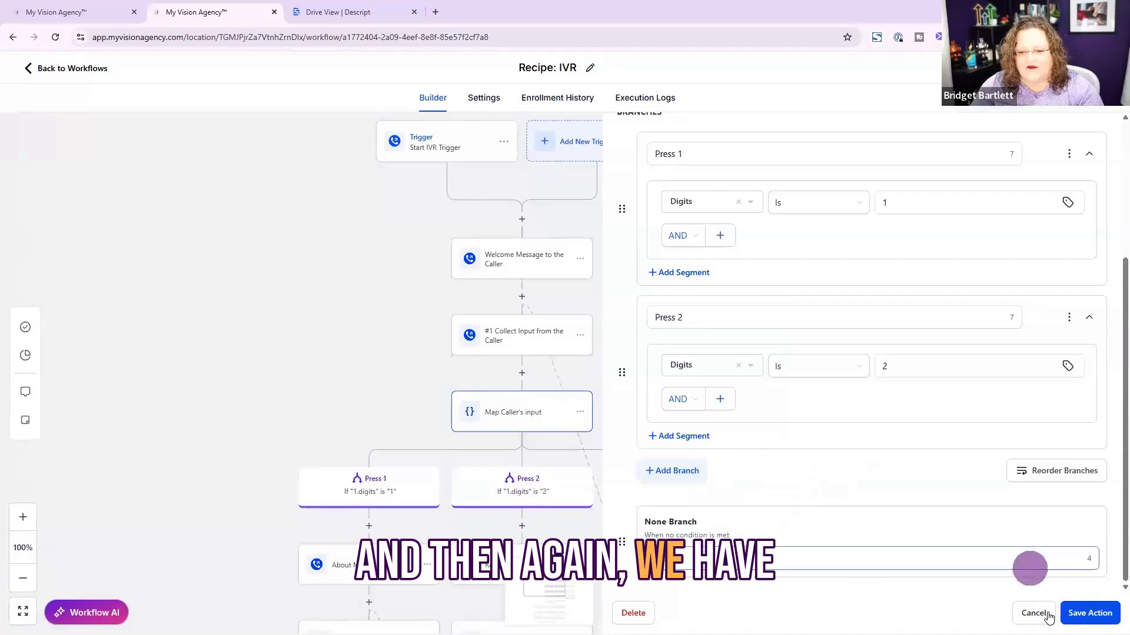
click(1034, 613)
- Examine the "About MVA" message and the audio prompt of "#2 Collect Input from the Caller" under Press 1, and close without saving
scroll(854, 410, down, 1)
scroll(869, 412, down, 2)
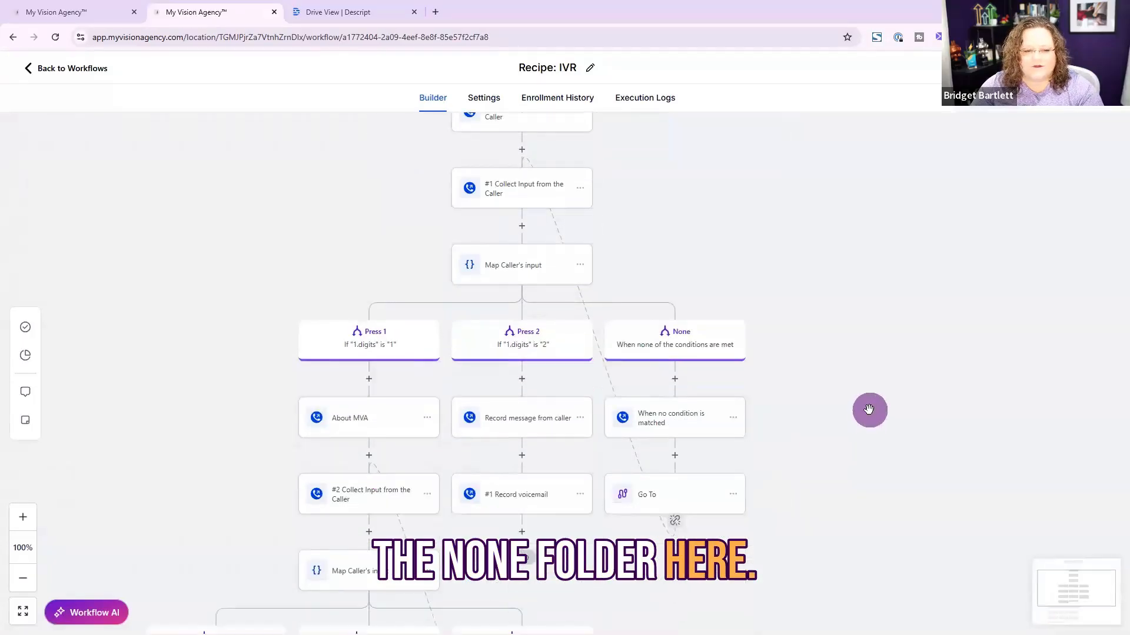
click(368, 393)
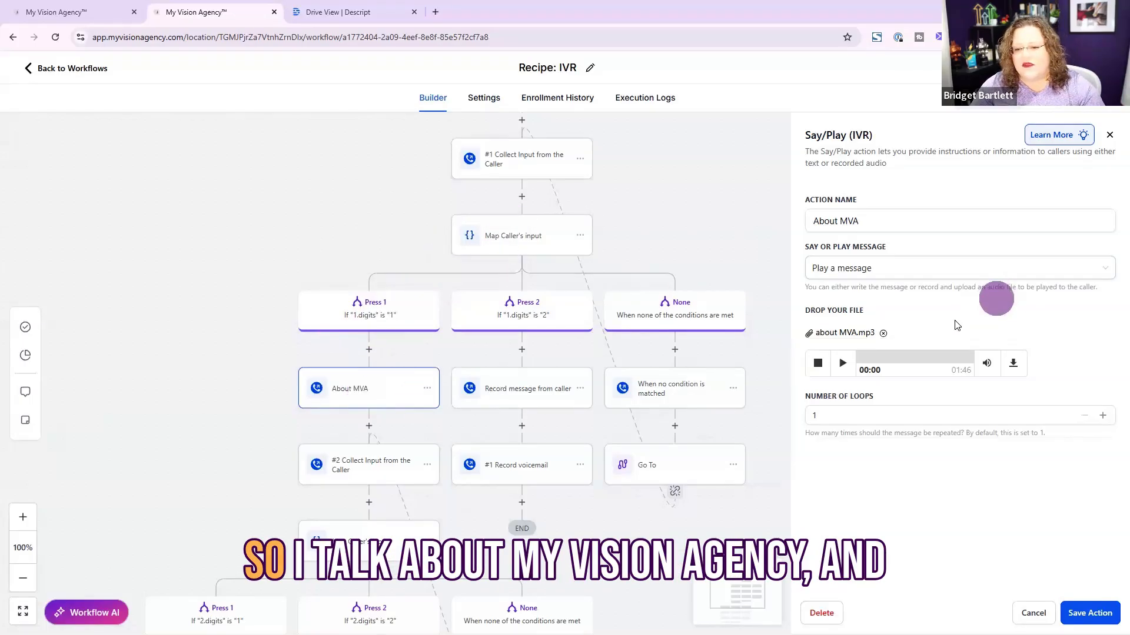
click(364, 476)
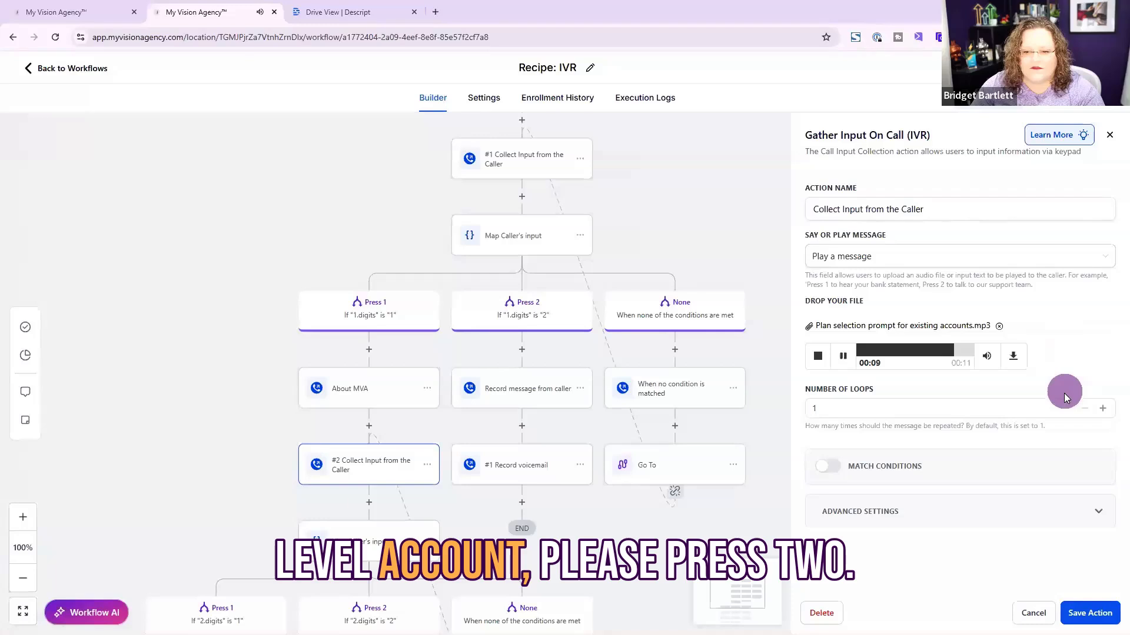
click(1032, 612)
- Review the digit conditions of the second "Map Caller's input" condition against the input collection actions earlier in the workflow
scroll(860, 410, down, 2)
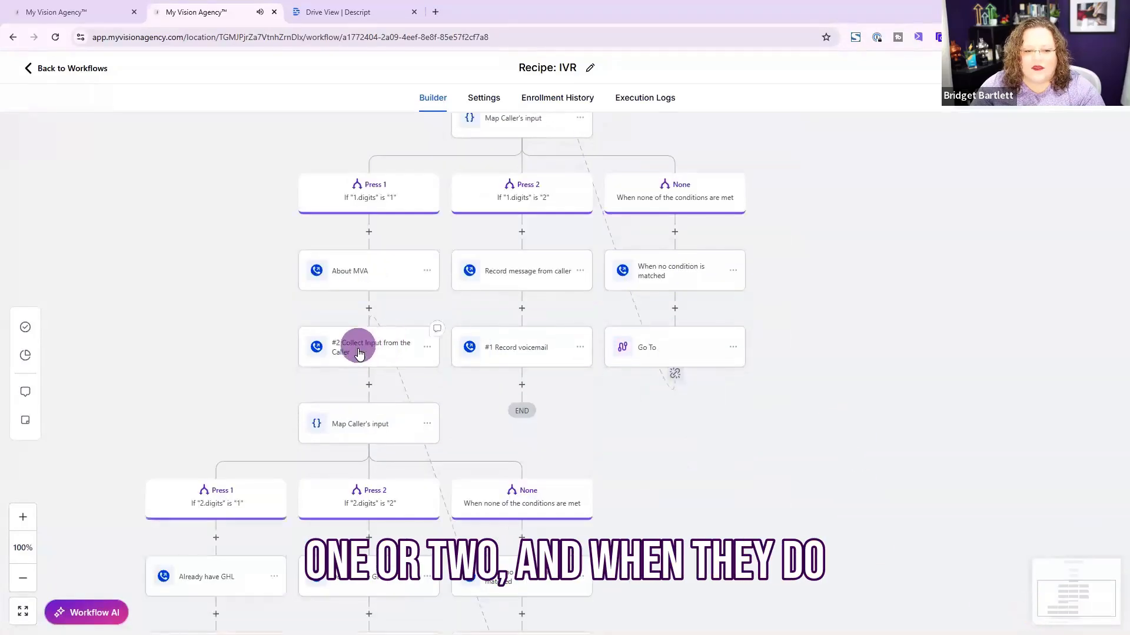
click(365, 422)
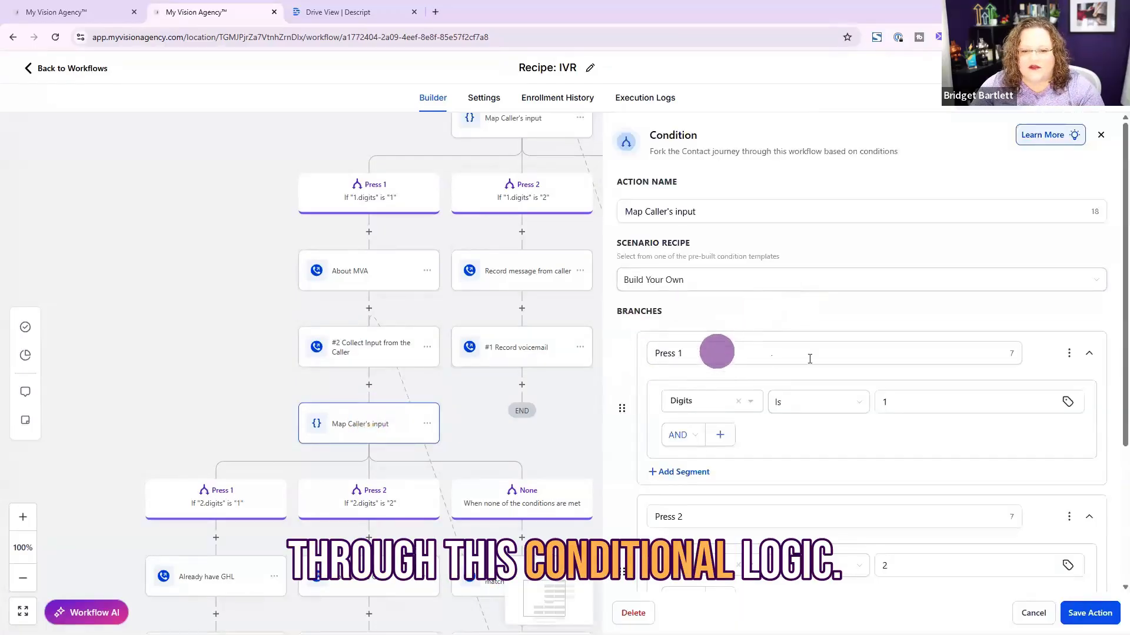
scroll(792, 311, down, 1)
scroll(792, 312, down, 3)
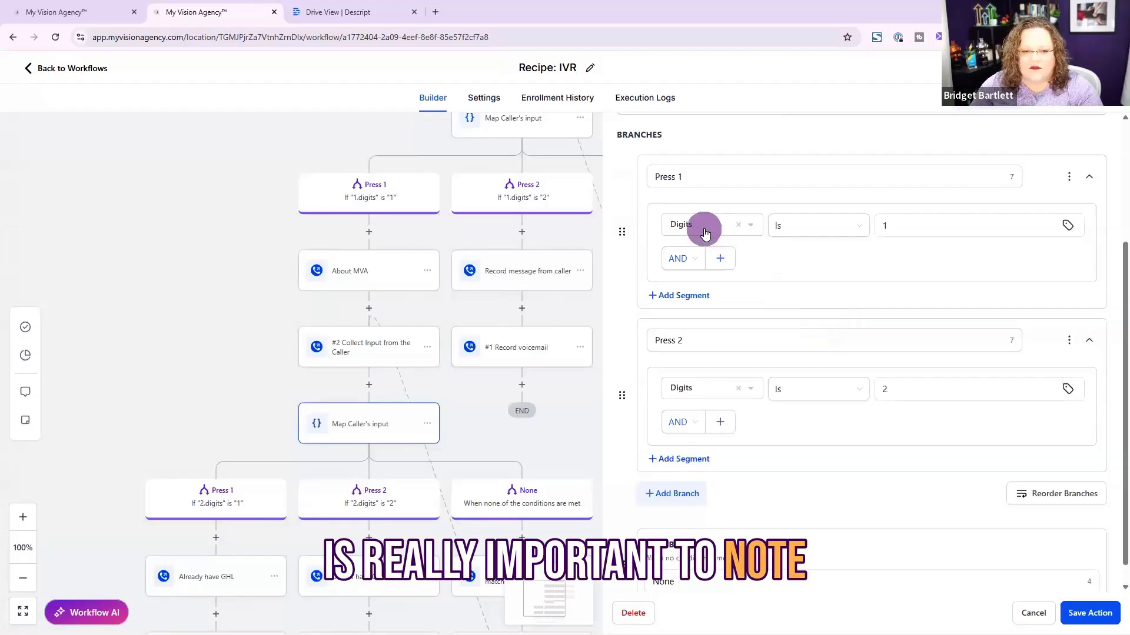
scroll(456, 311, up, 2)
scroll(519, 229, up, 3)
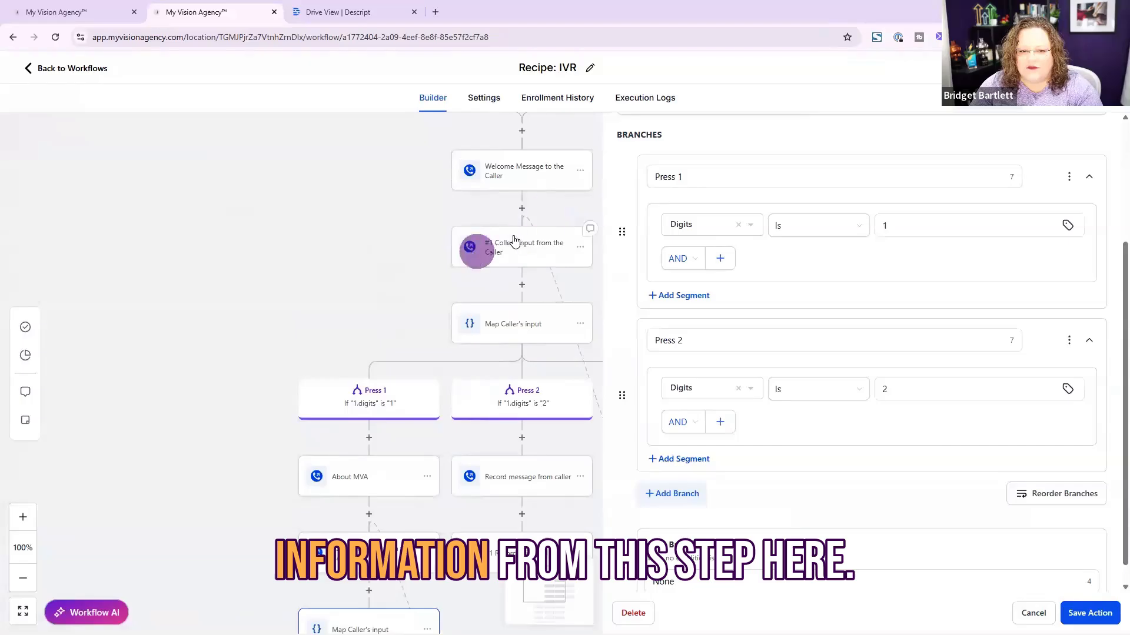
scroll(503, 250, down, 3)
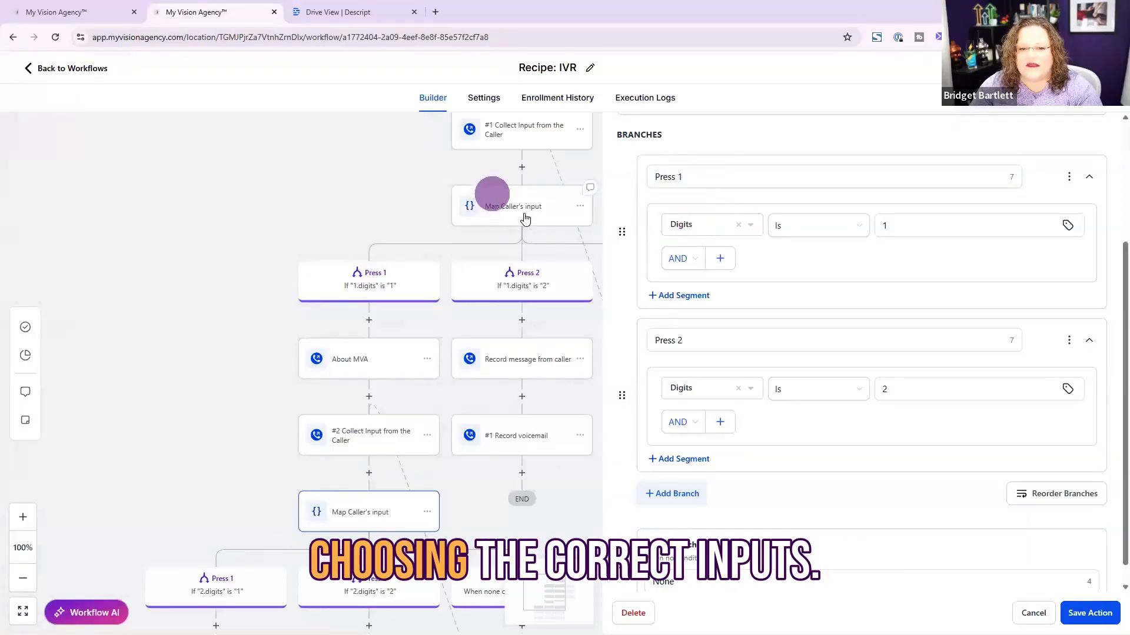
- Try rebuilding the second condition's Press 1 rule from IVR Gather, "#2 Collect Input from the Caller", as Digits Is 1, and discard the change
click(690, 228)
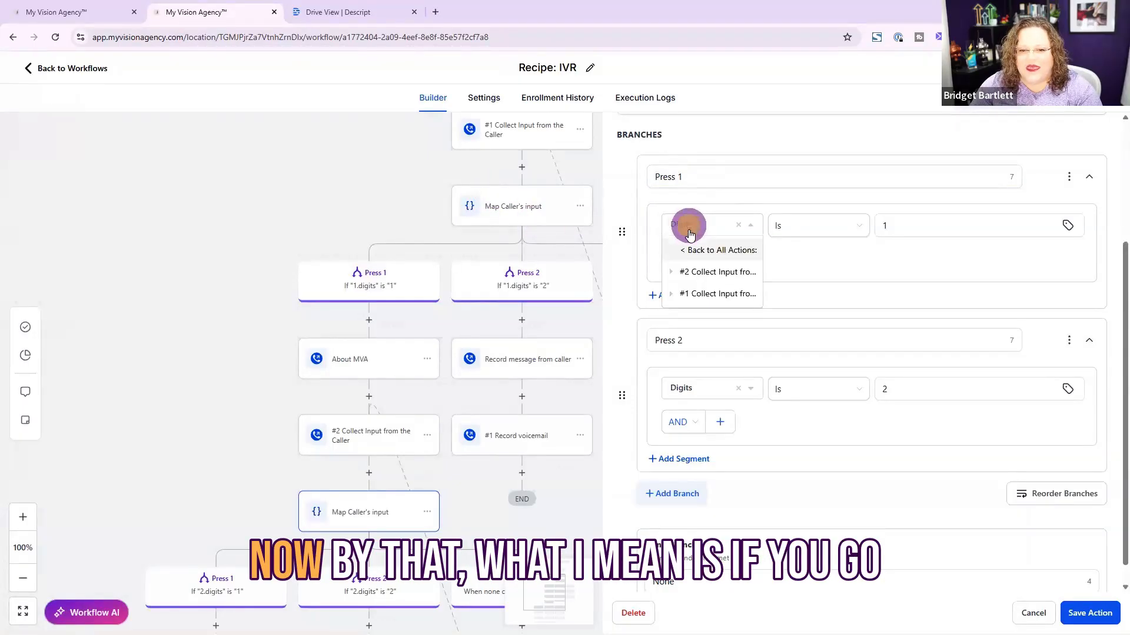
click(687, 251)
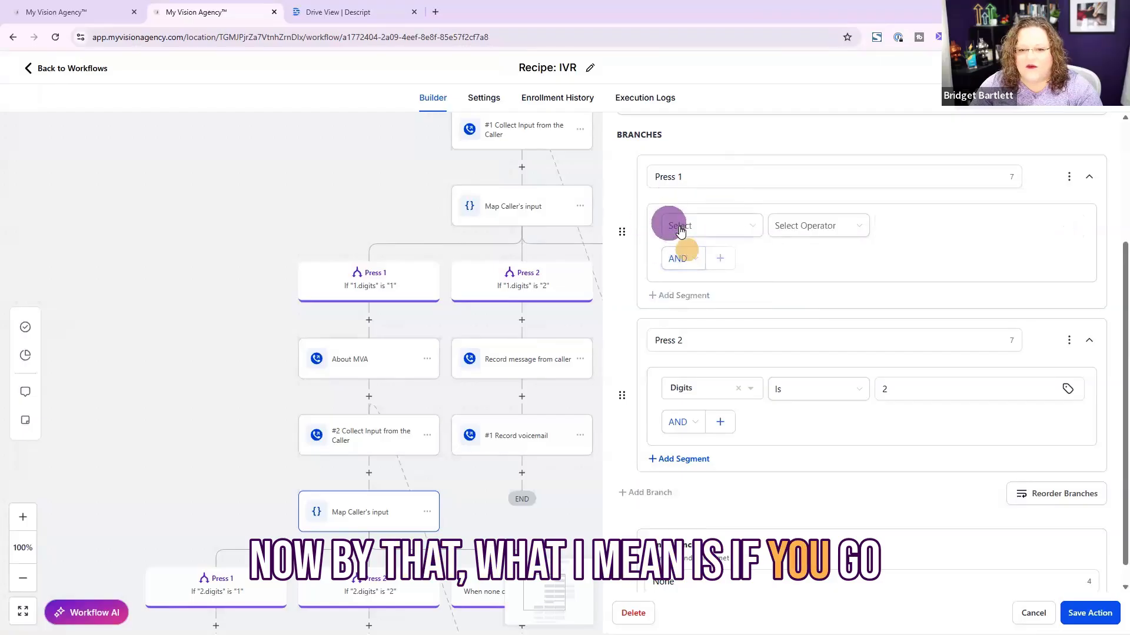
click(678, 225)
scroll(691, 323, down, 3)
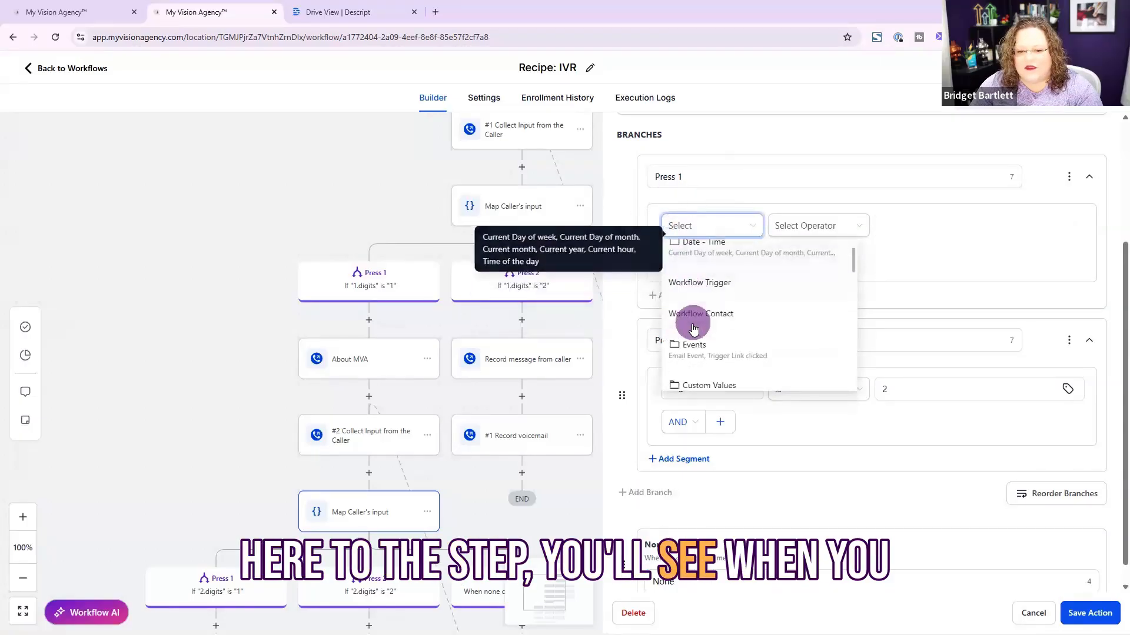
scroll(728, 339, down, 2)
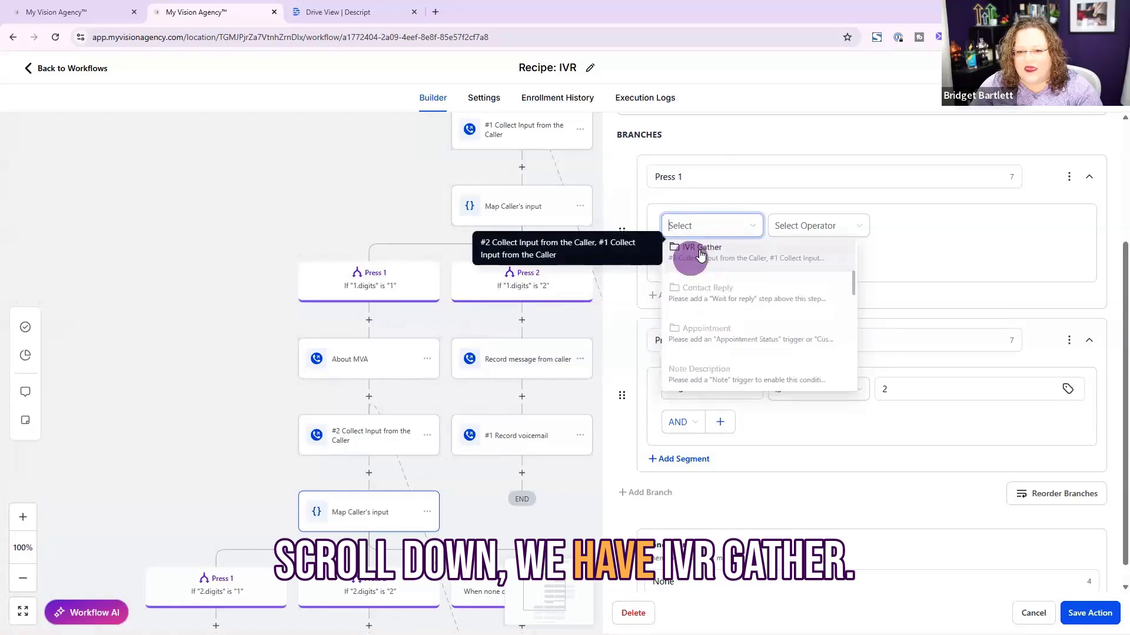
click(700, 252)
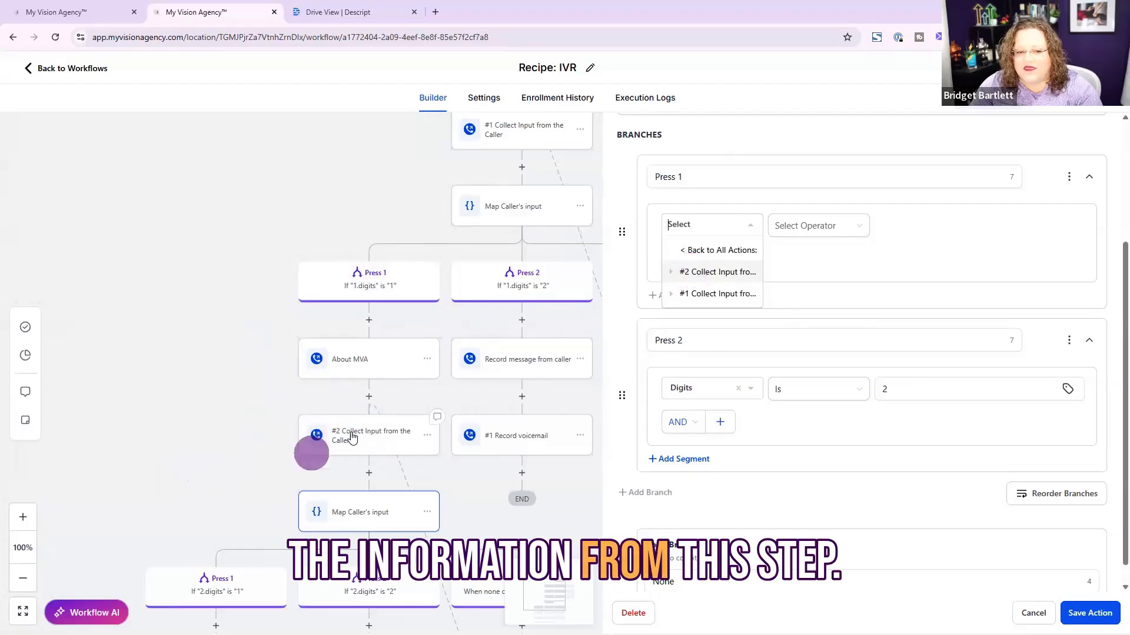
click(698, 271)
click(699, 295)
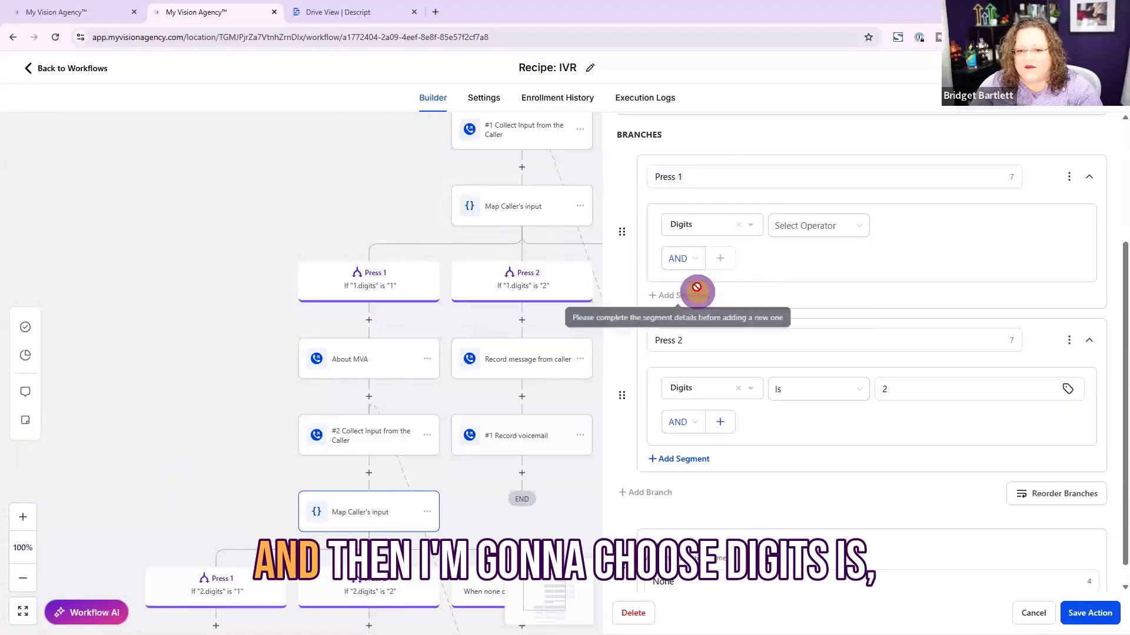
click(796, 253)
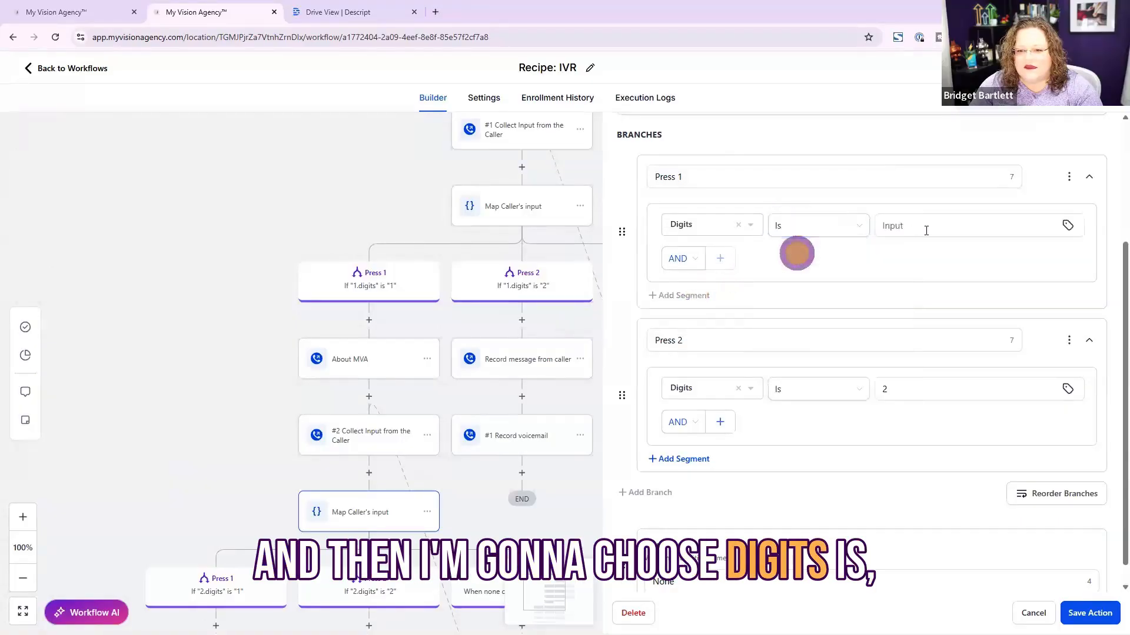
click(935, 227)
text(1)
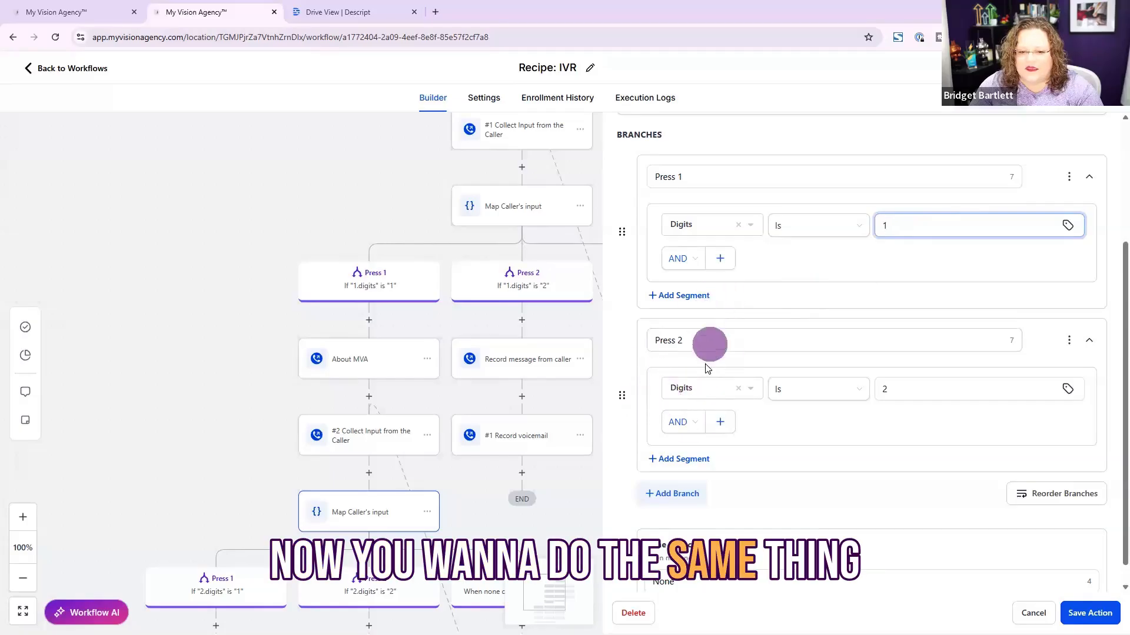
scroll(463, 272, up, 4)
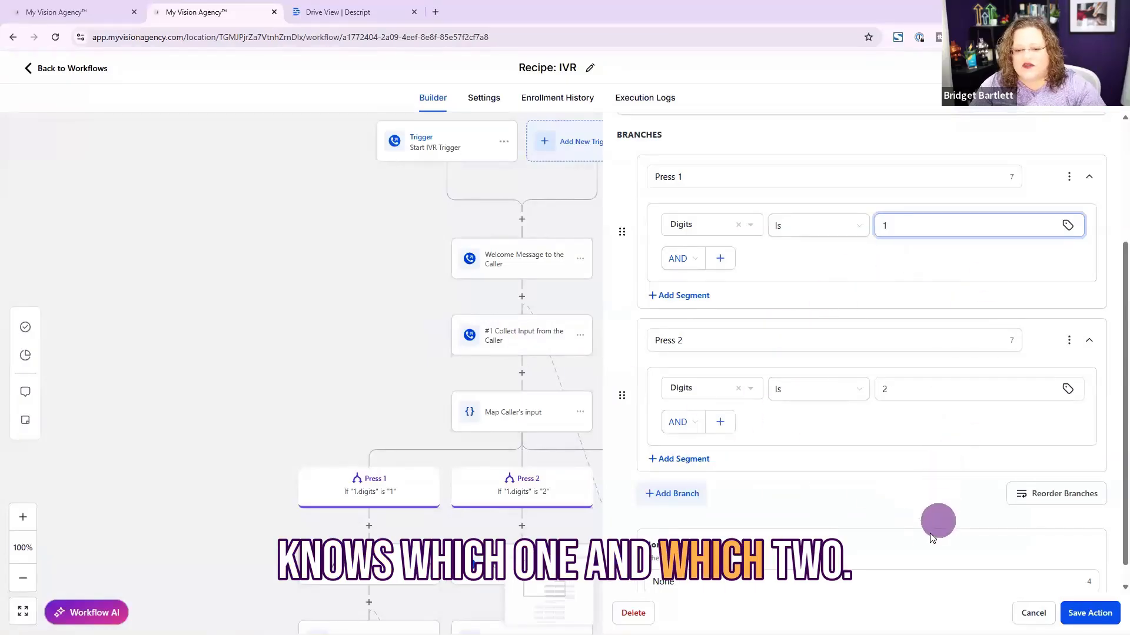
click(1026, 613)
- Trace the path from the first condition down the Press 1 branch, and recheck the "#2 Collect Input from the Caller" settings without saving
scroll(834, 472, down, 3)
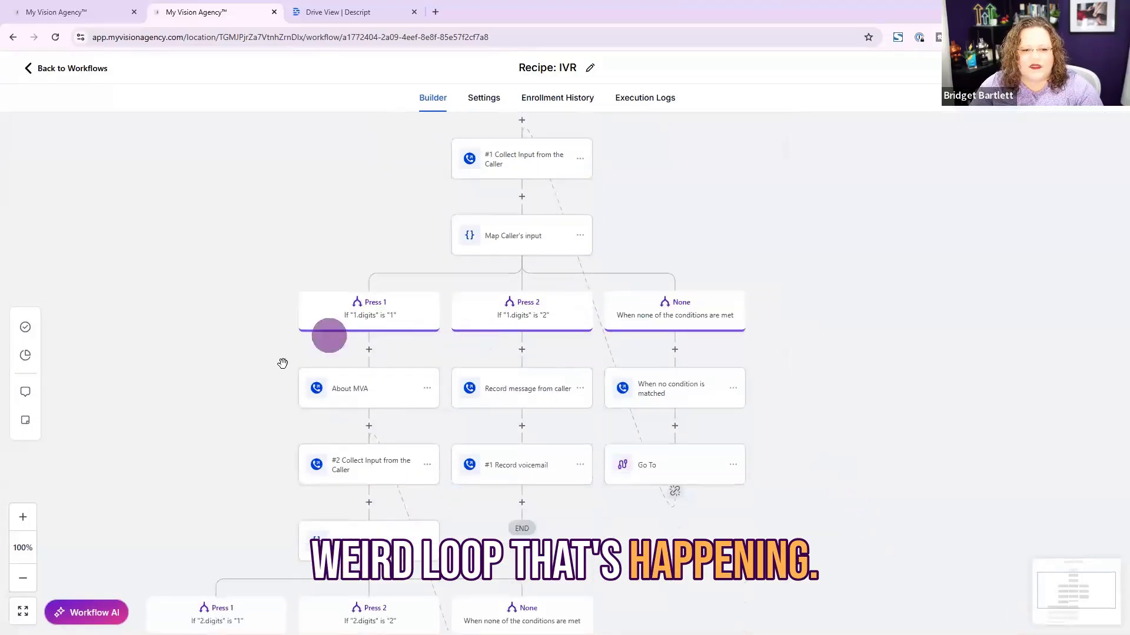
scroll(406, 456, down, 2)
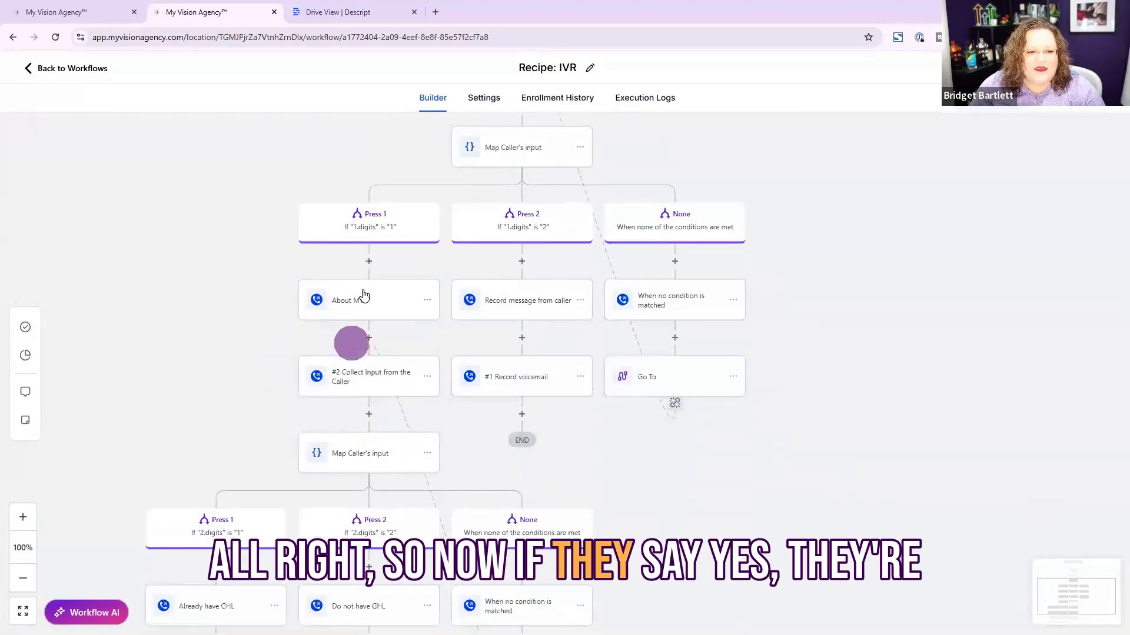
click(356, 383)
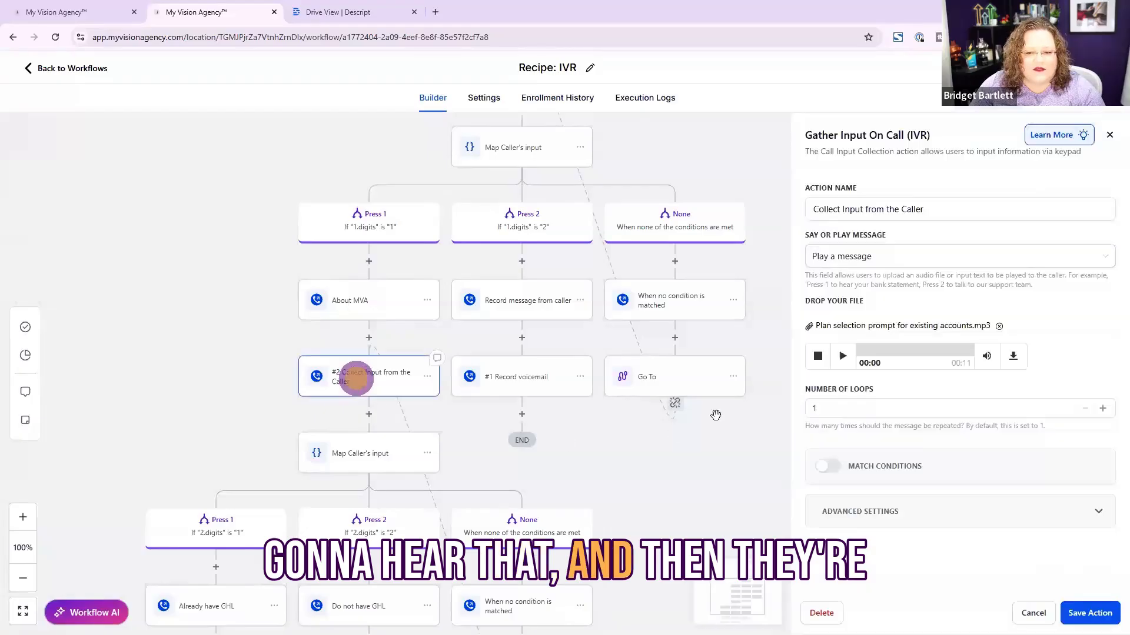
click(1043, 612)
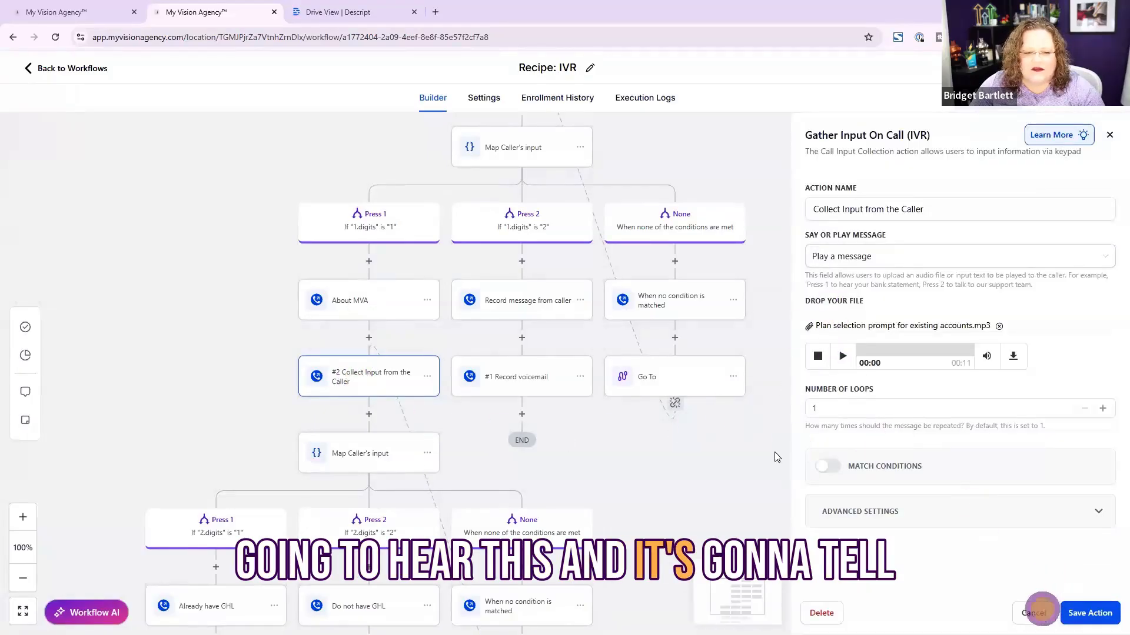
- Examine the "Already have GHL" message and the plans link in the SMS action under the second condition's Press 1 branch
scroll(675, 403, down, 3)
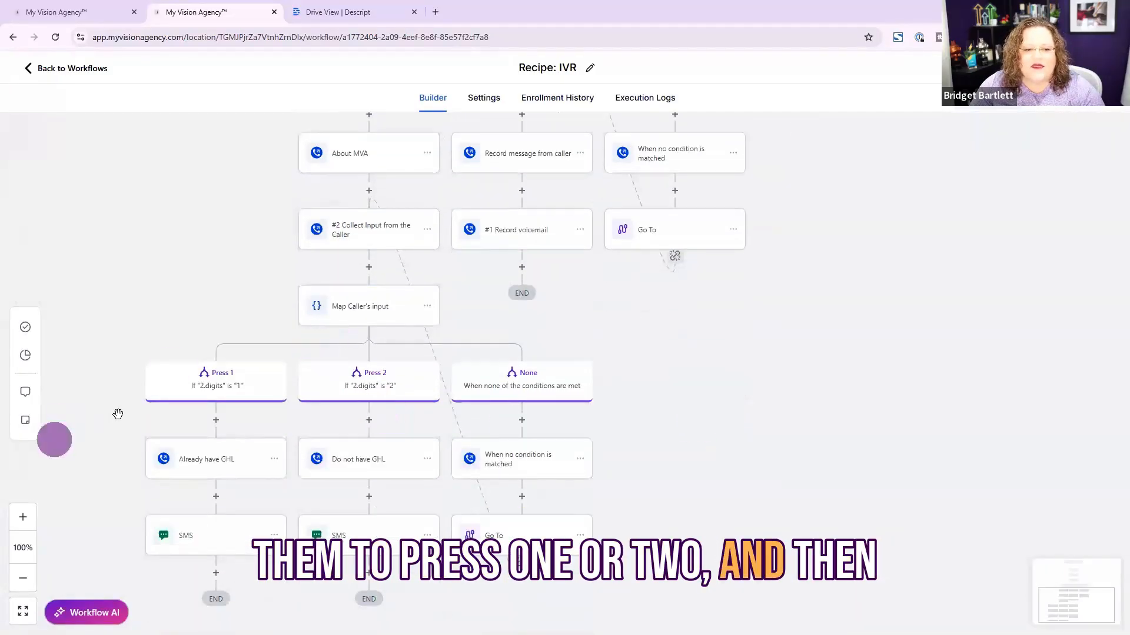
click(218, 462)
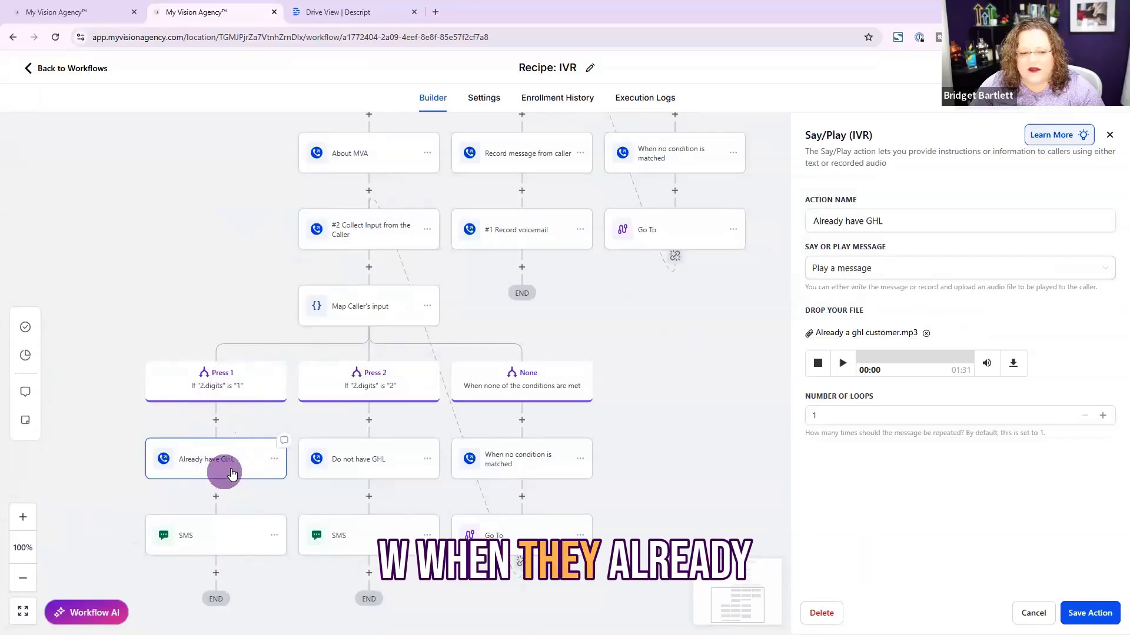
scroll(229, 471, down, 1)
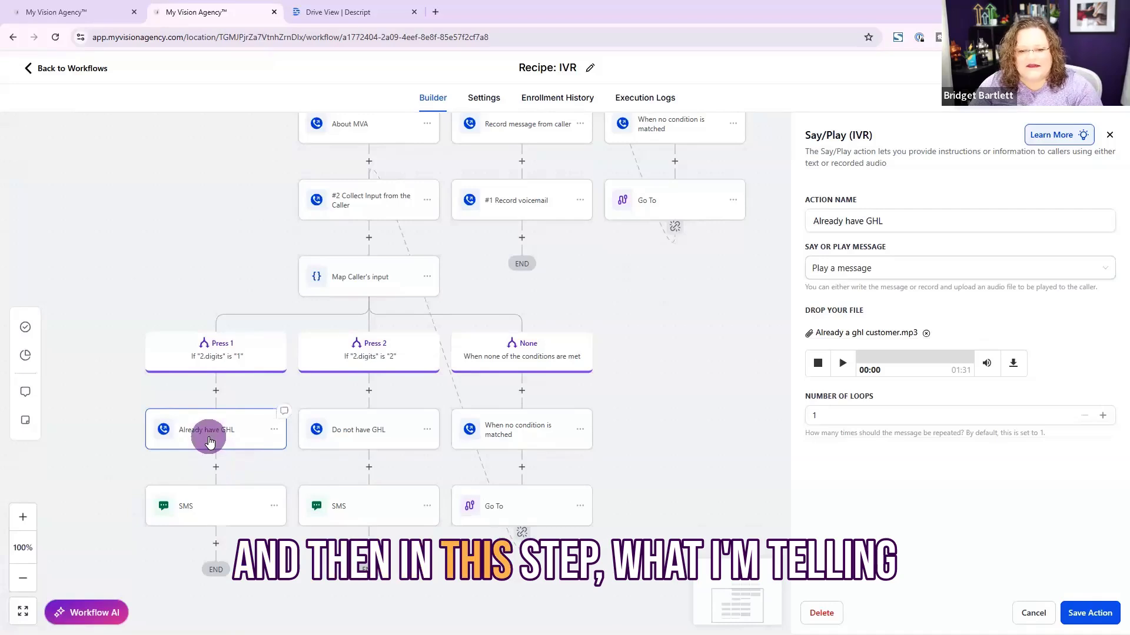
click(218, 515)
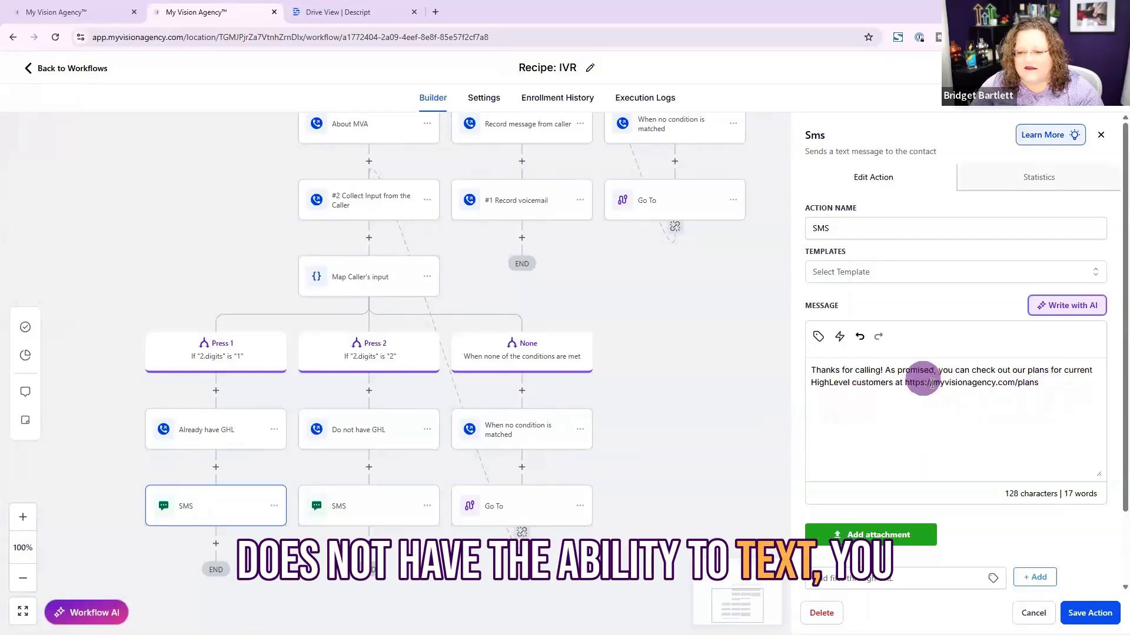
drag(932, 384, 1074, 371)
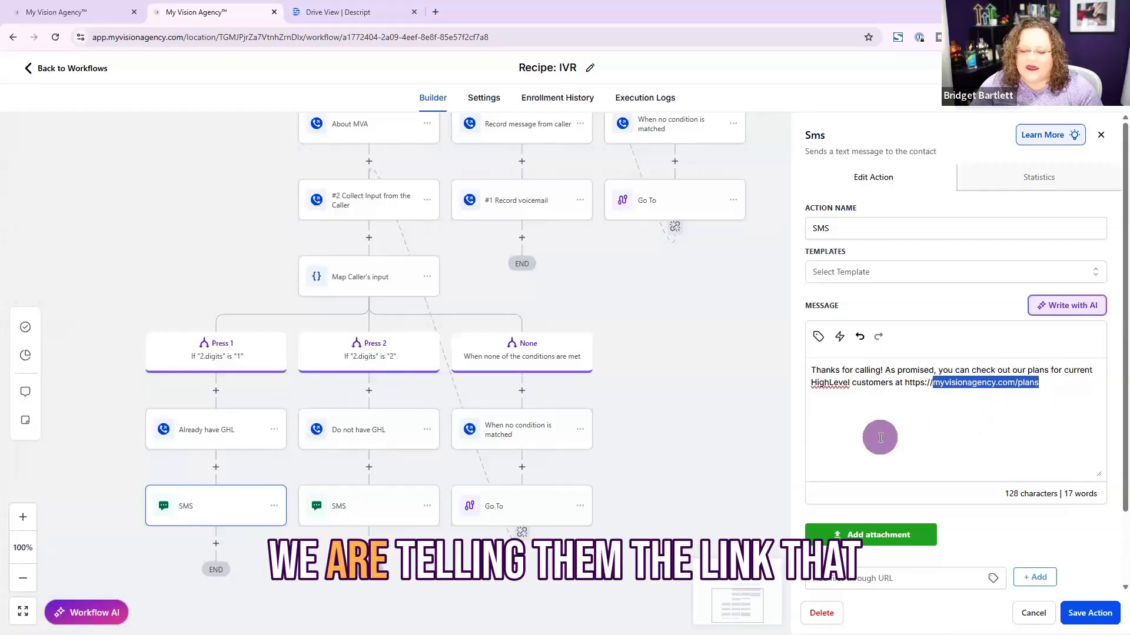
click(1048, 383)
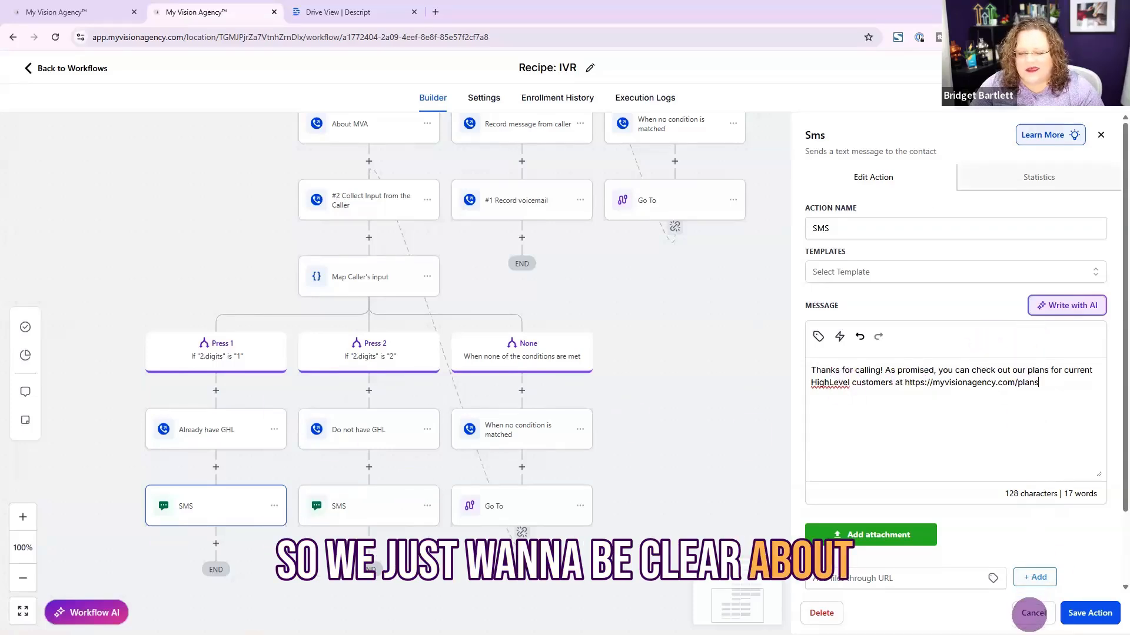
- Examine the "Do not have GHL" audio message and the free-trial link in the SMS action under the second condition's Press 2 branch
click(1030, 613)
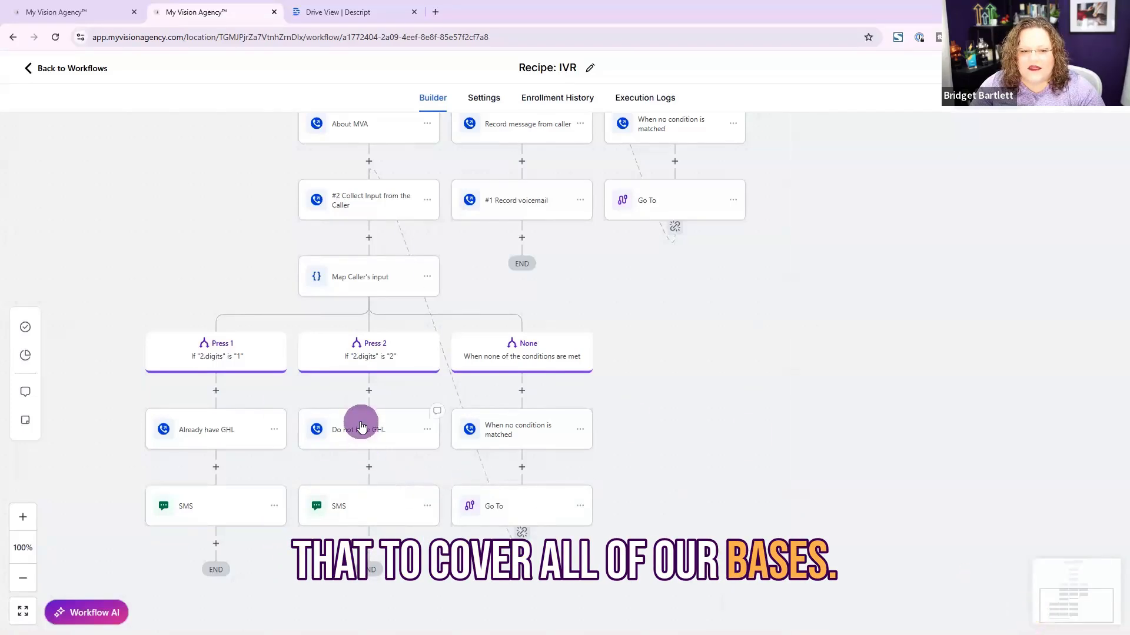
click(362, 430)
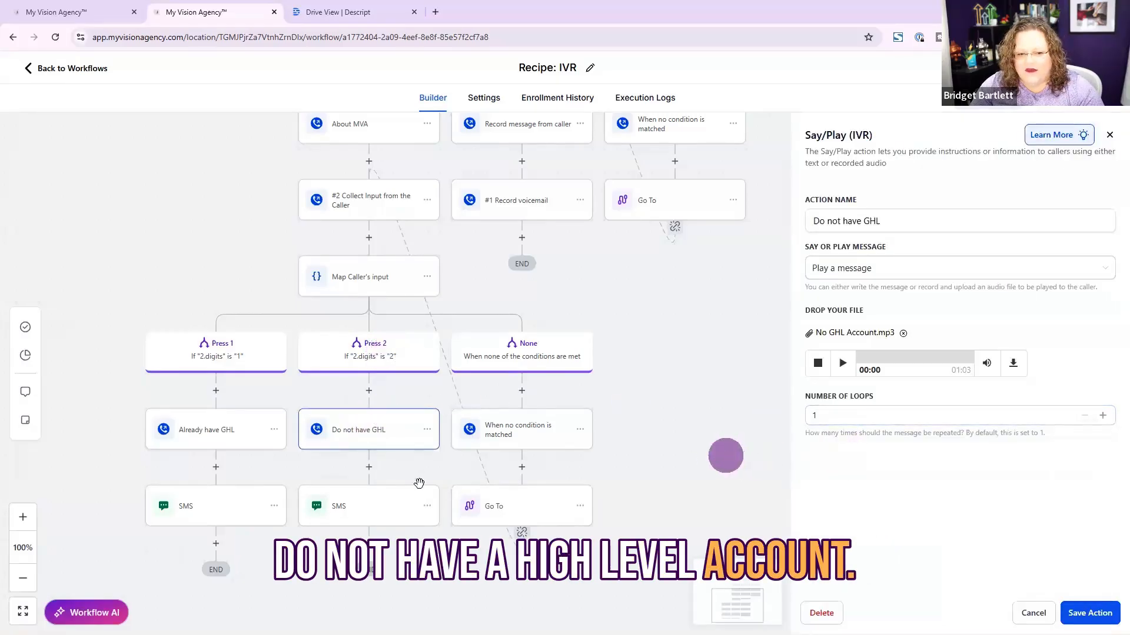
click(365, 510)
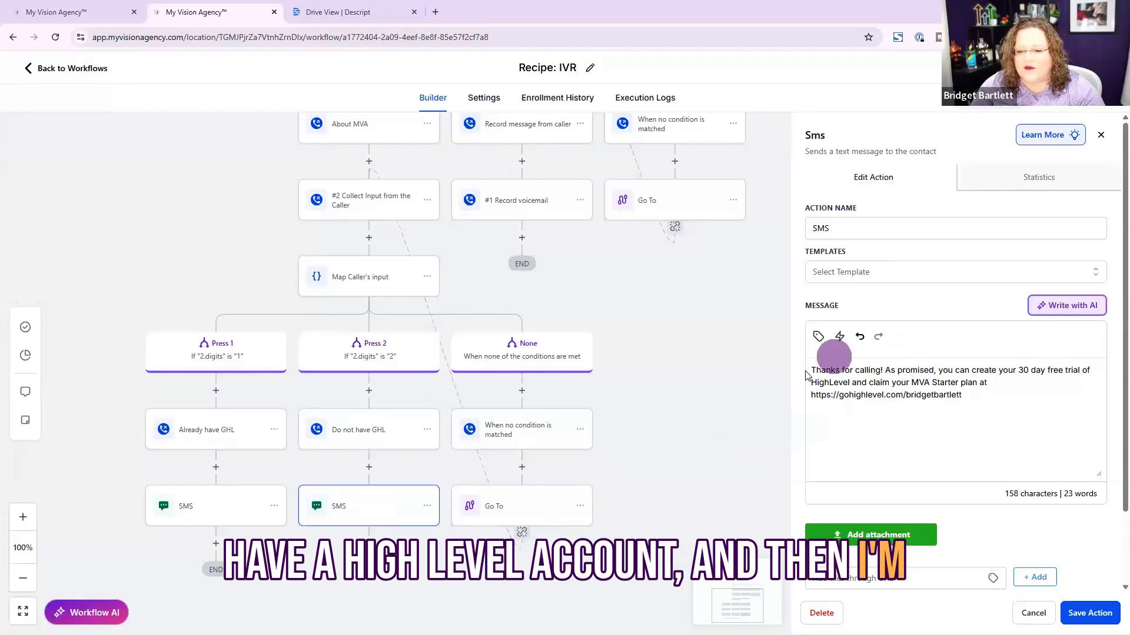
drag(854, 401, 985, 400)
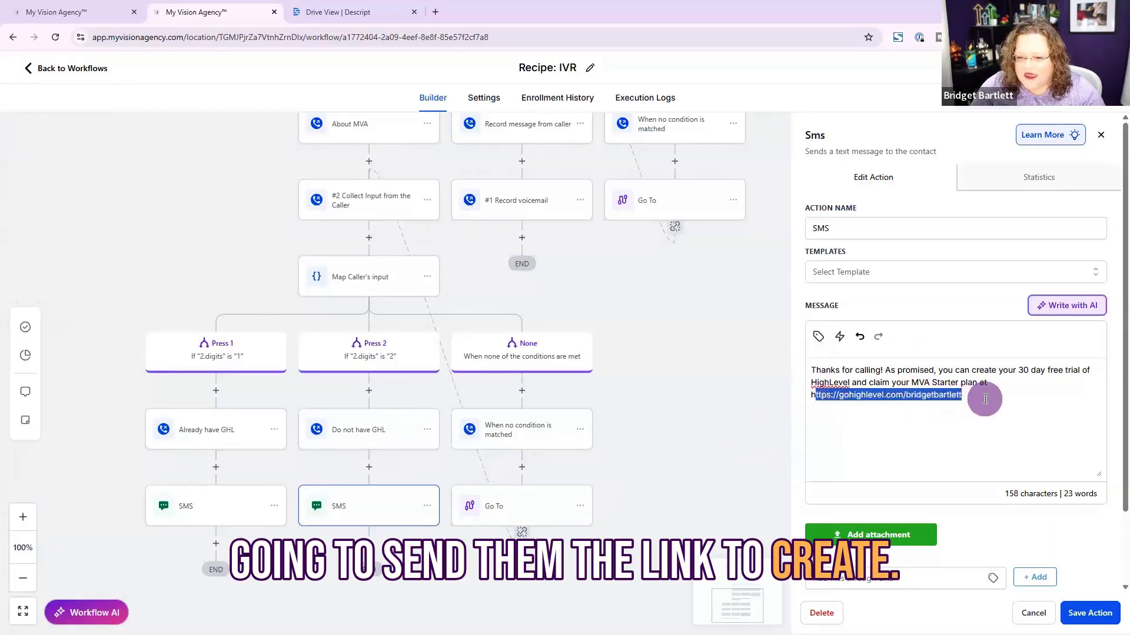
- Check the message type options of "When no condition is matched" under the second condition's None branch and play its error prompt
click(494, 356)
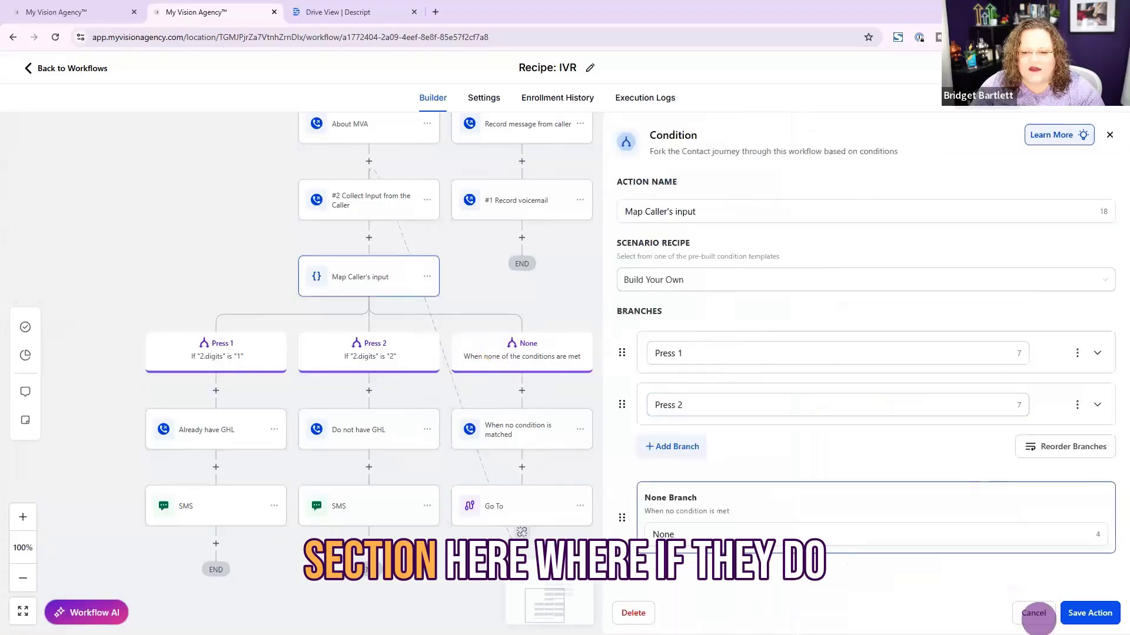
click(1036, 615)
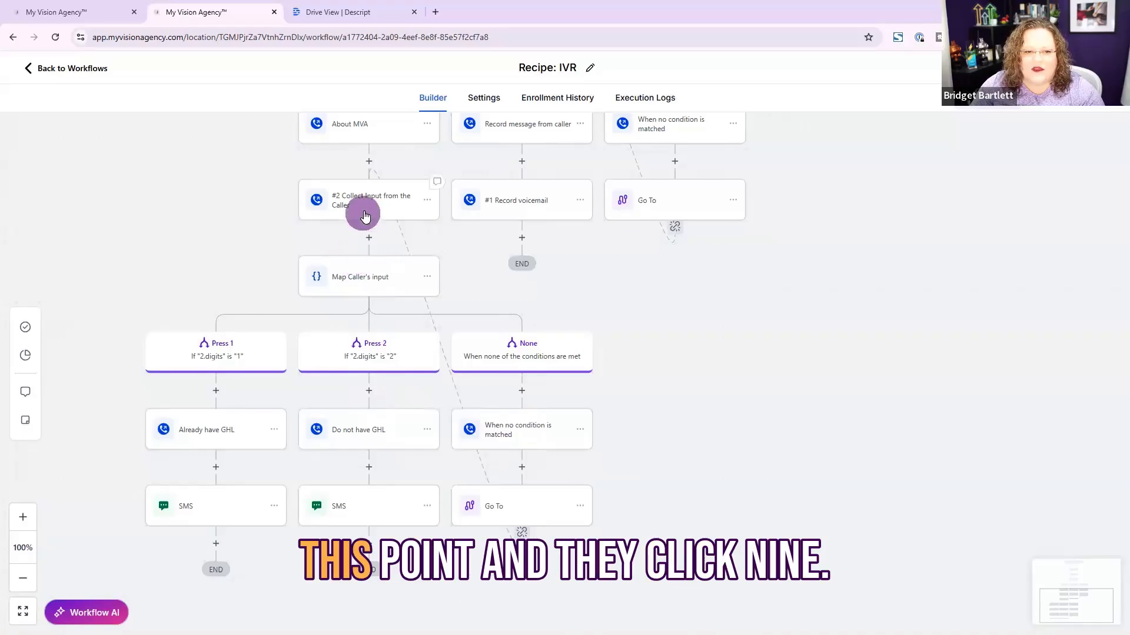
click(520, 429)
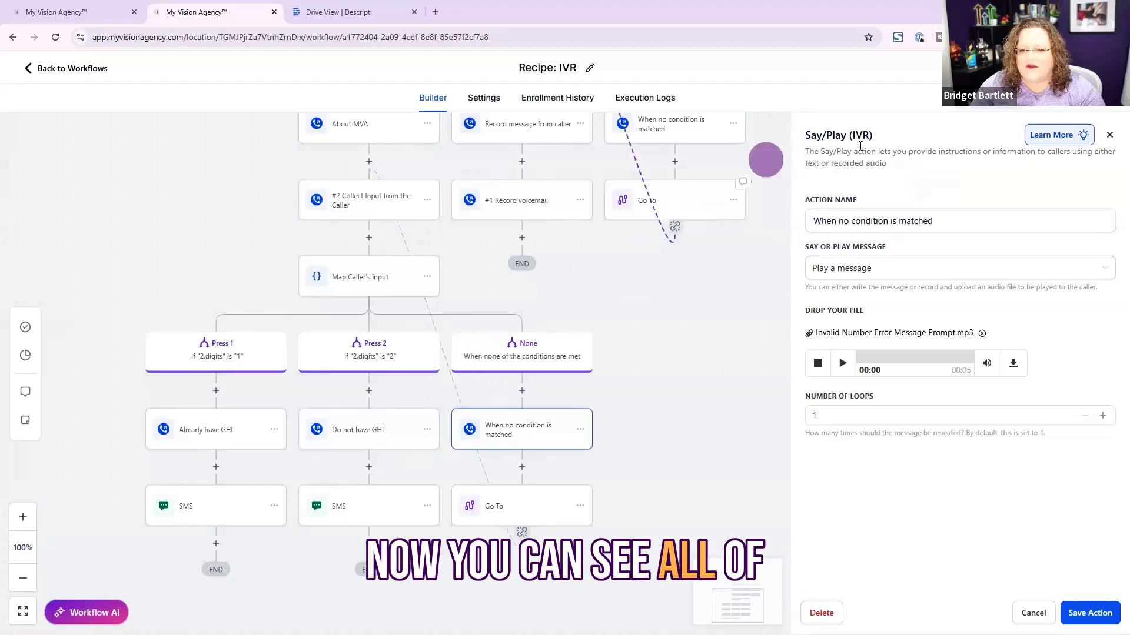
drag(873, 136, 799, 143)
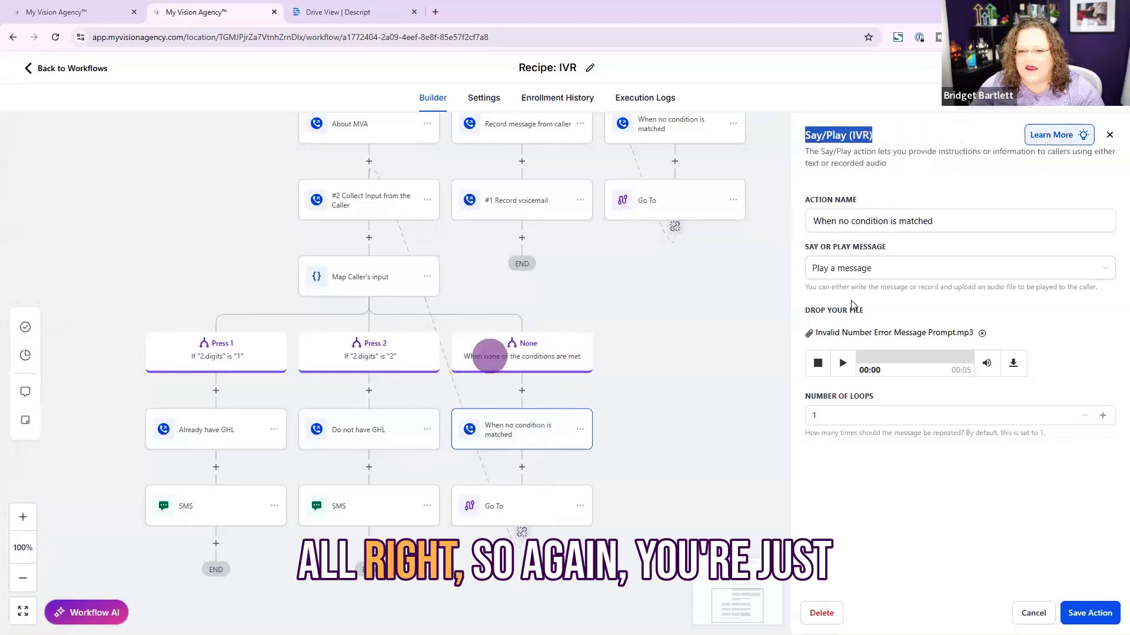
click(857, 269)
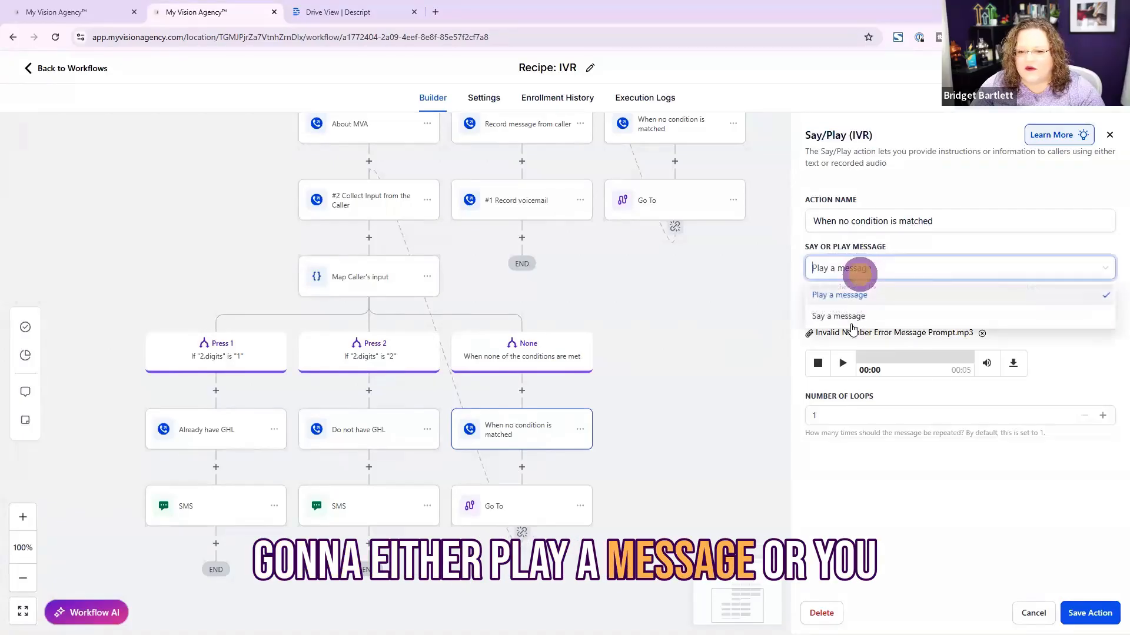
click(868, 240)
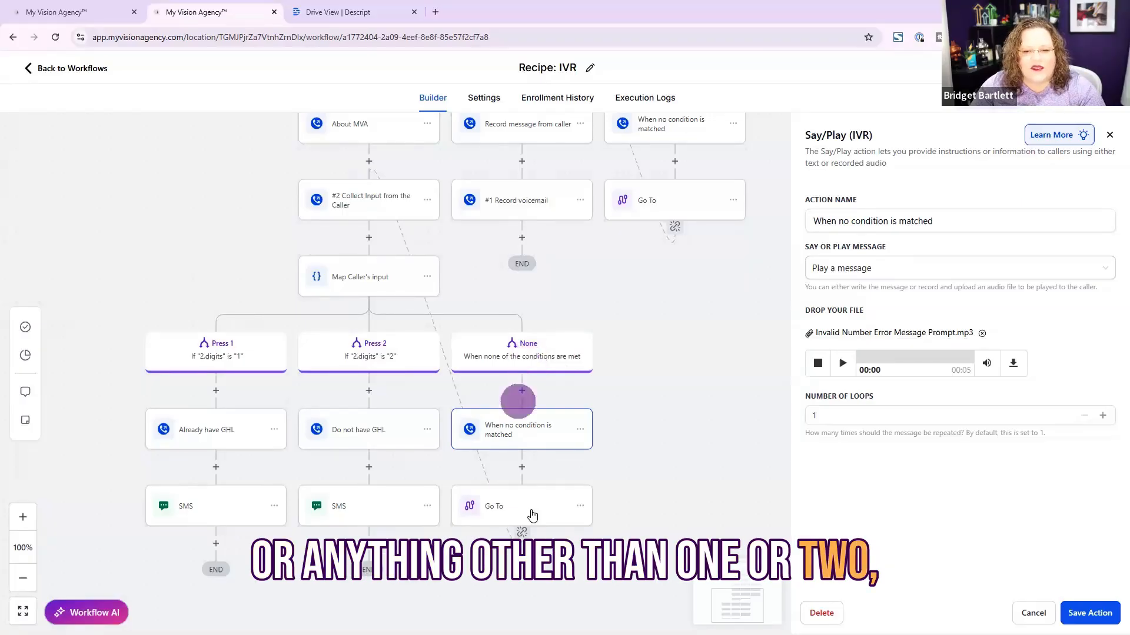
click(843, 363)
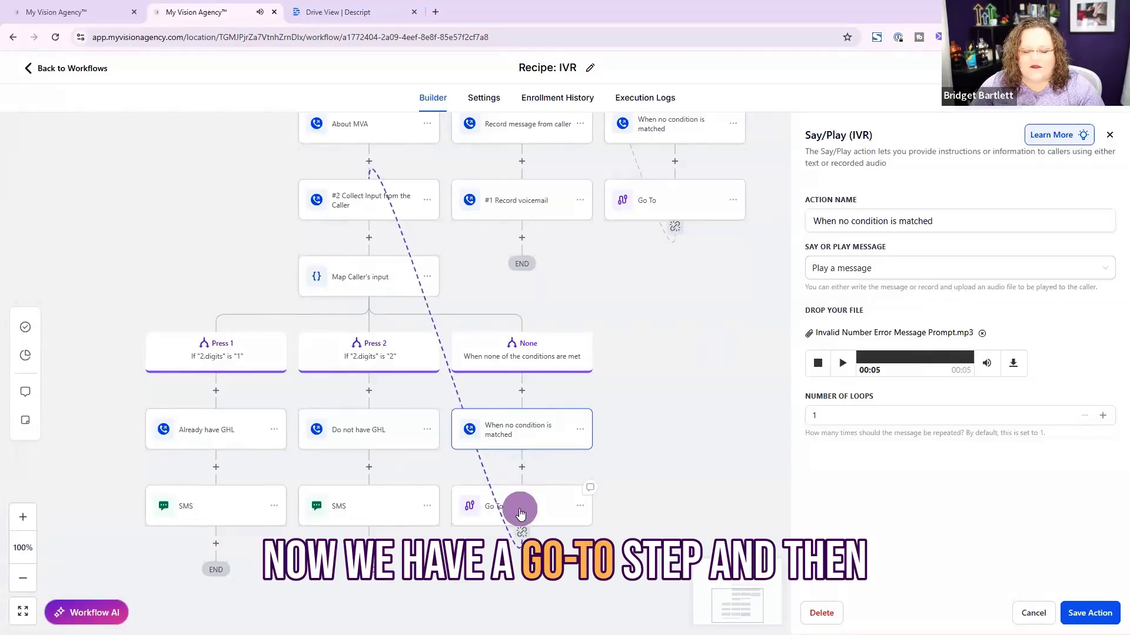
- Play the plan selection prompt in "#2 Collect Input from the Caller" and close the action without saving
click(350, 206)
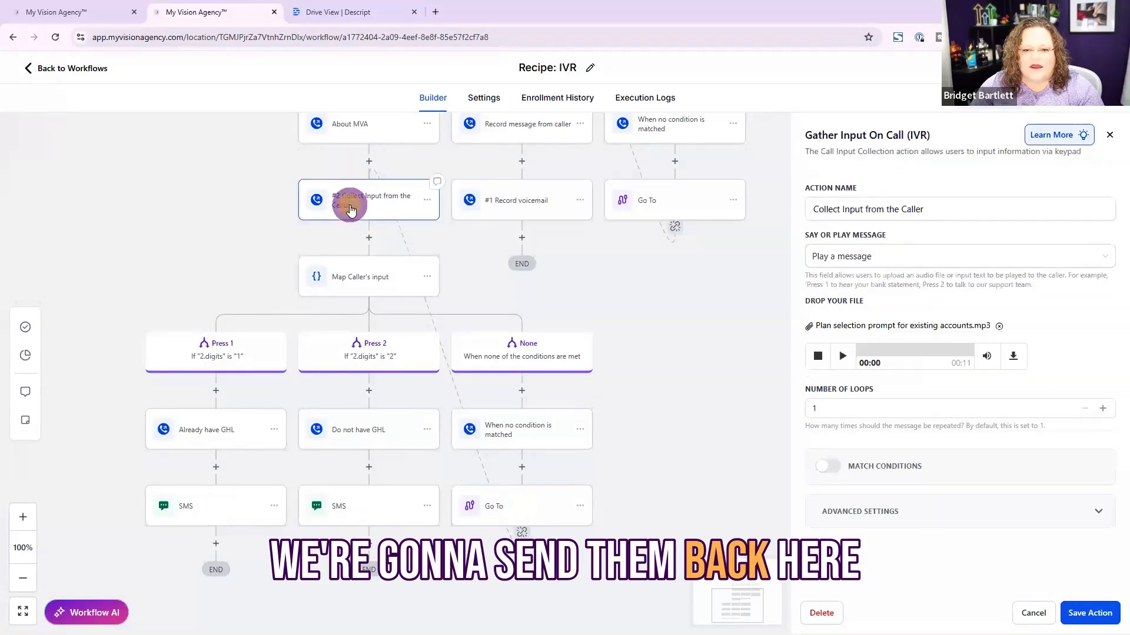
click(843, 356)
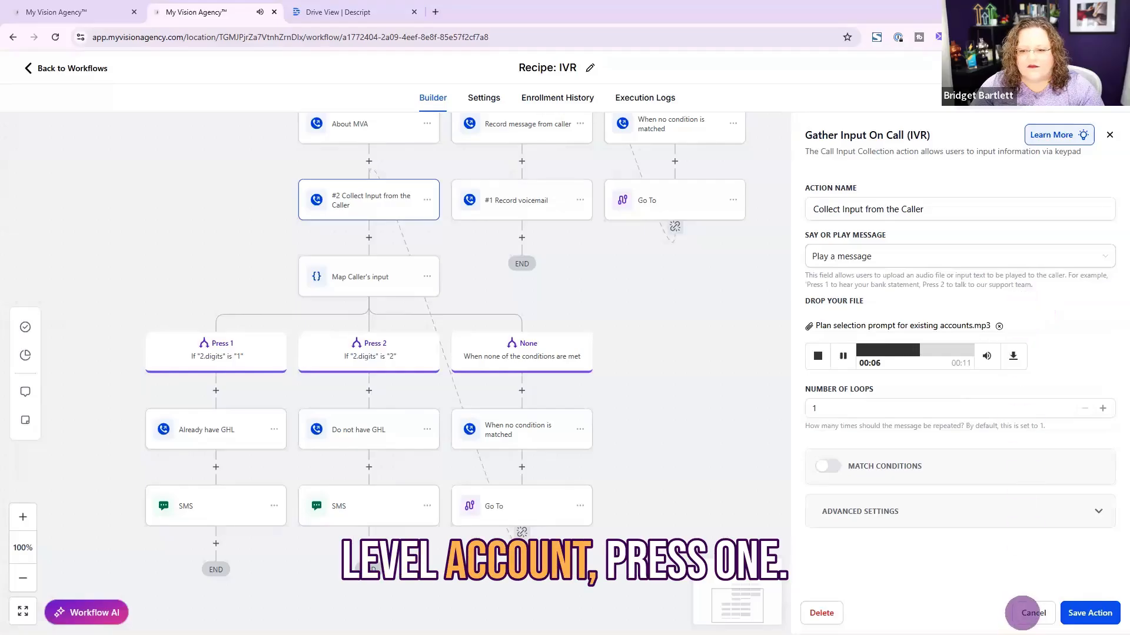
click(1031, 614)
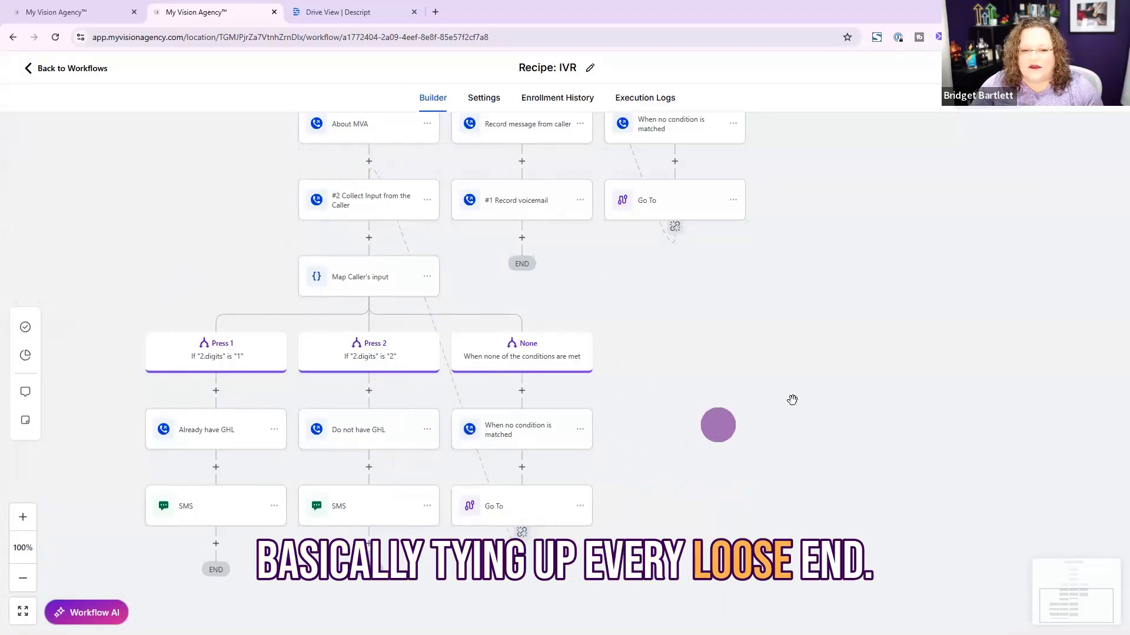
- Return to the start of the workflow and recheck the "#1 Collect Input from the Caller" settings without saving
drag(869, 281, 873, 387)
drag(883, 429, 865, 474)
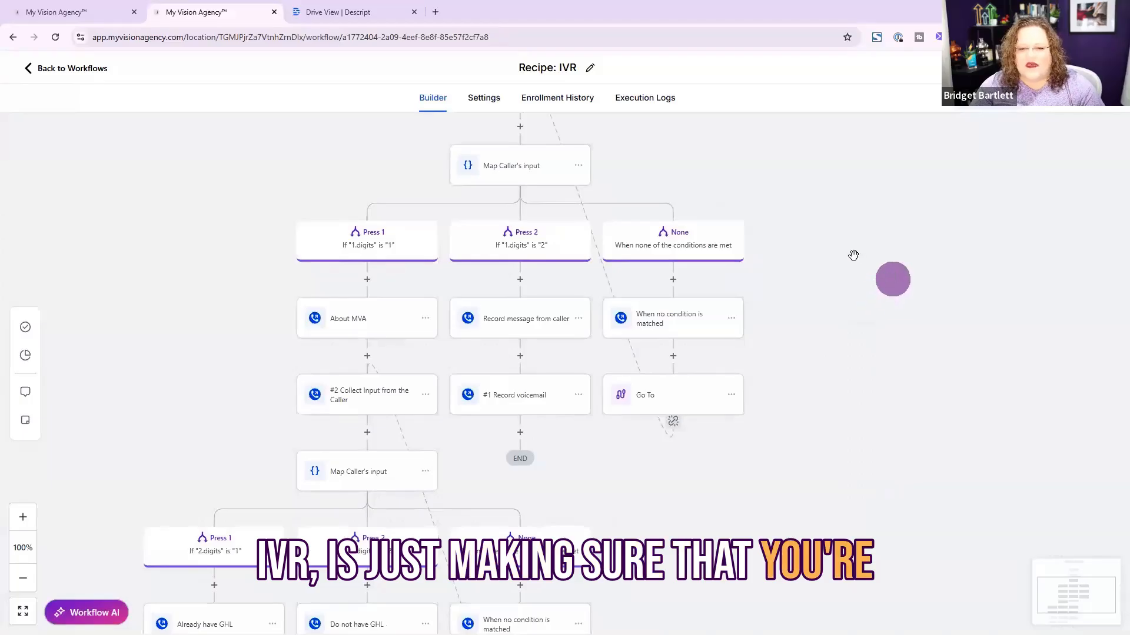
drag(853, 237, 865, 406)
drag(802, 254, 789, 421)
drag(782, 340, 782, 274)
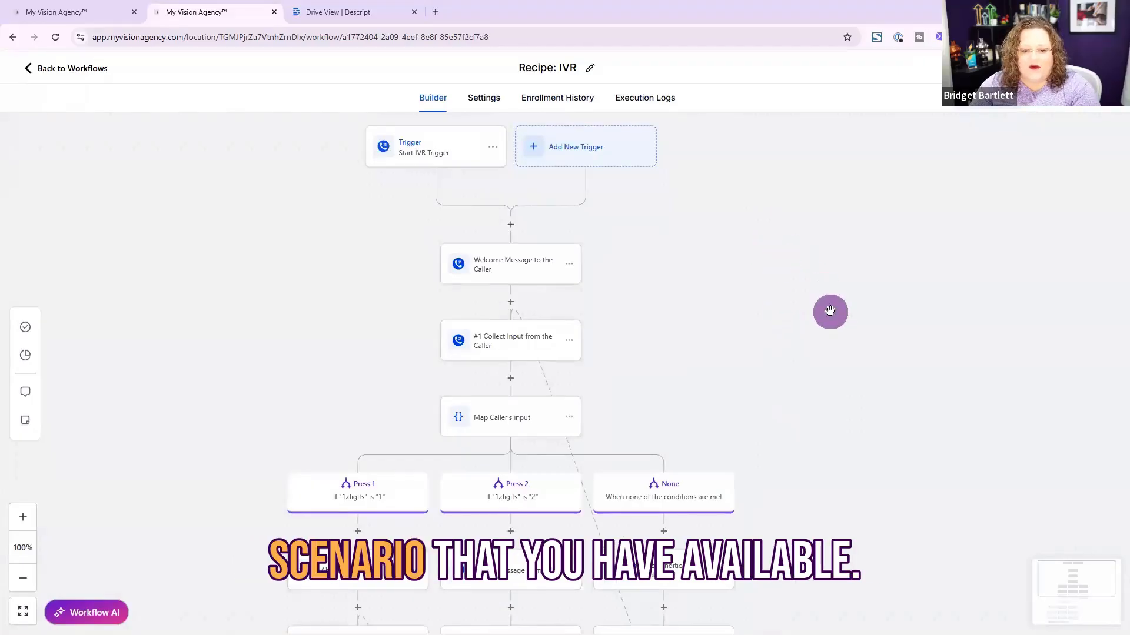
drag(851, 397, 878, 344)
click(537, 206)
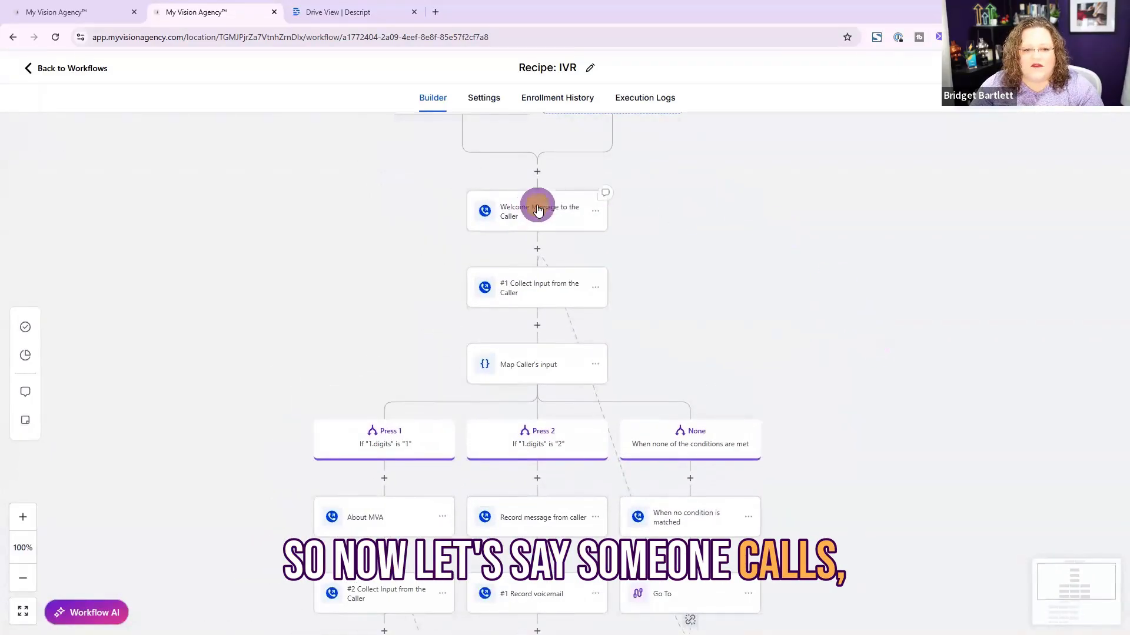
click(512, 291)
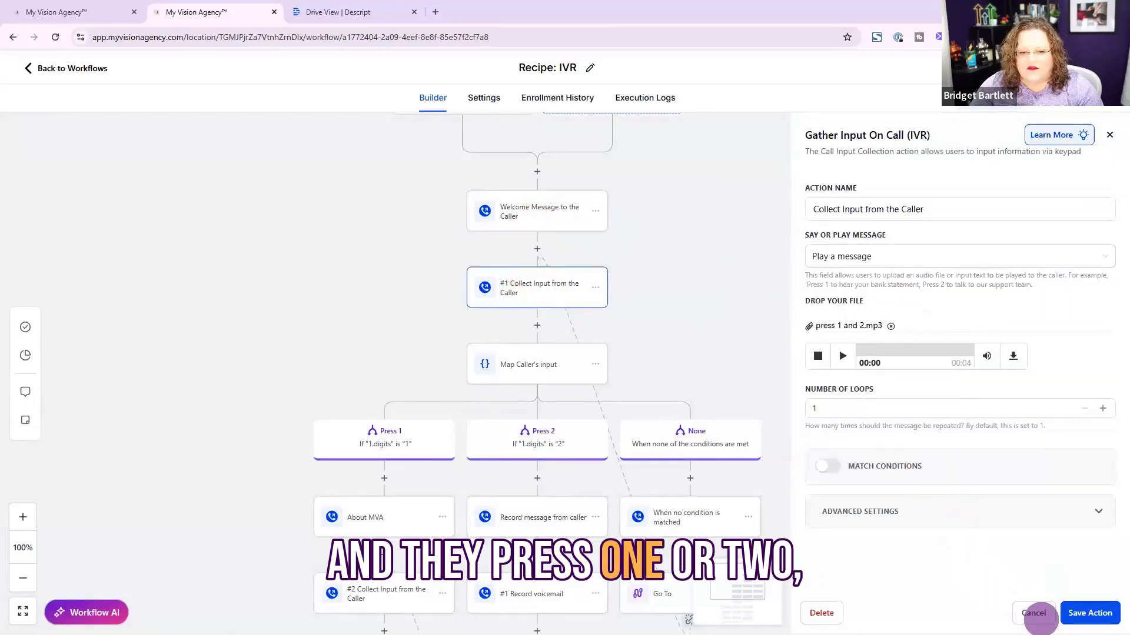
click(1039, 615)
- Trace the first condition's Press 2 branch from its digit rule through the "Record message from caller" and "#1 Record voicemail" actions
click(534, 442)
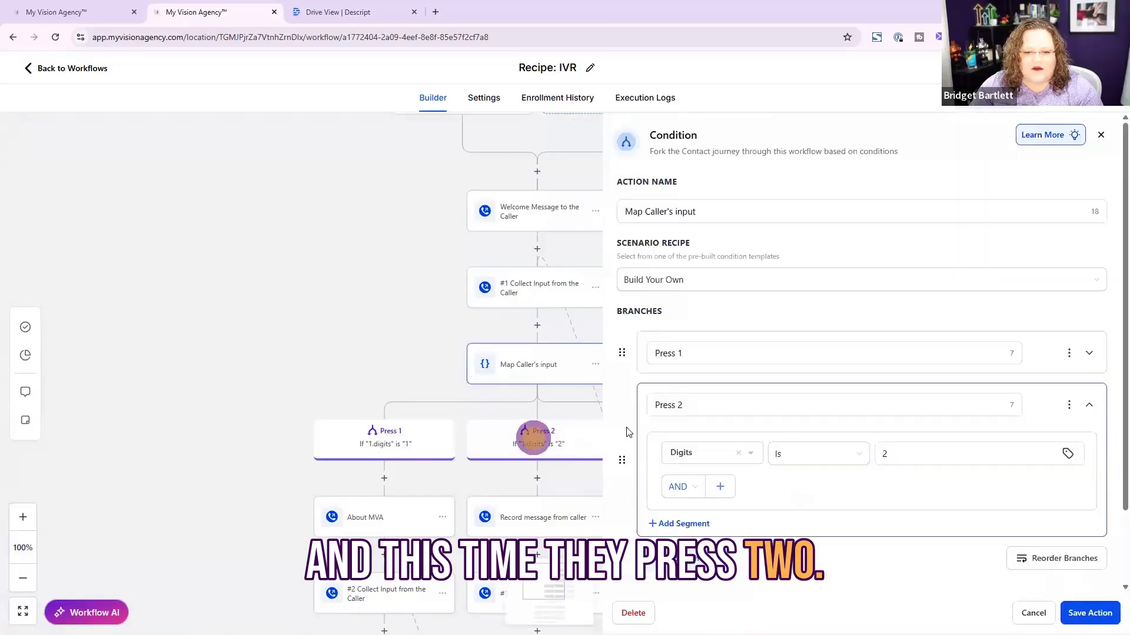
click(1033, 613)
scroll(871, 424, down, 2)
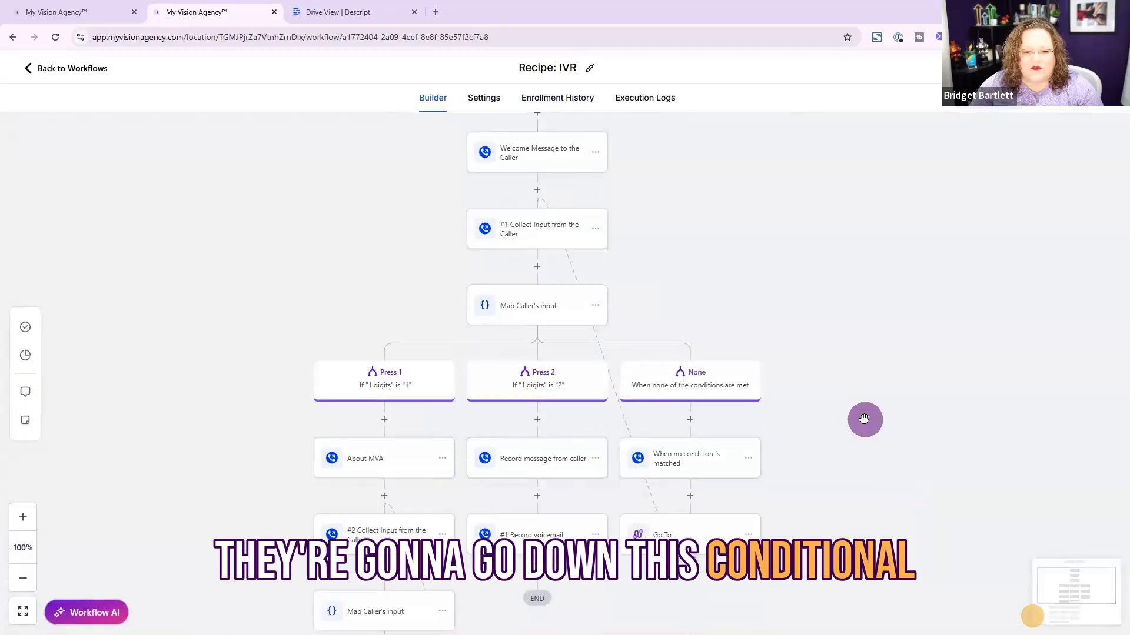
click(545, 400)
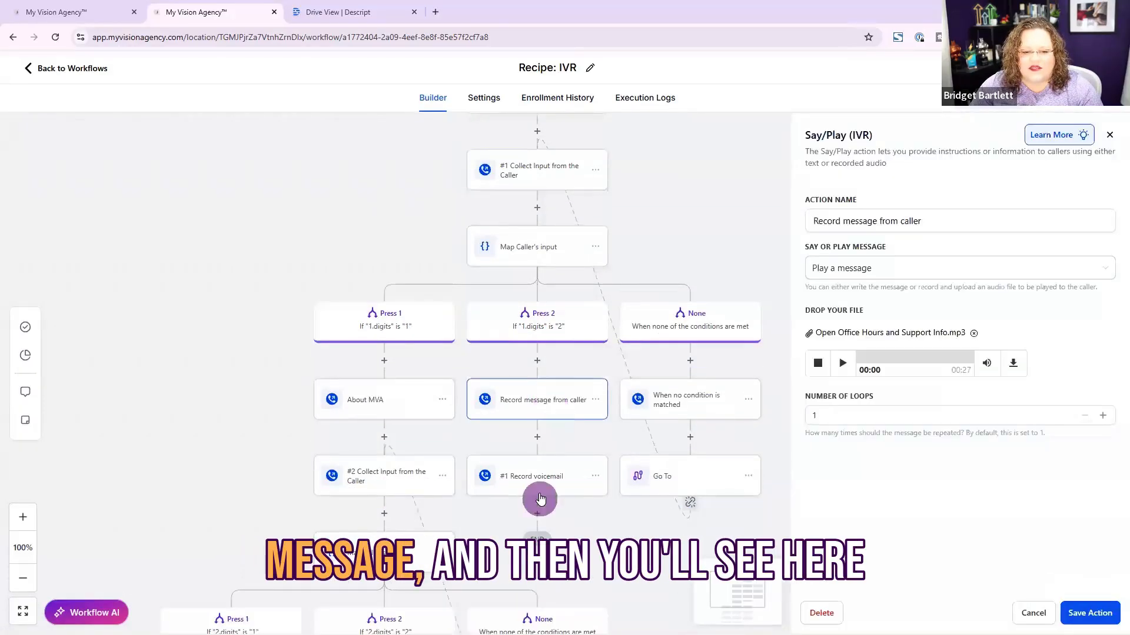
click(529, 478)
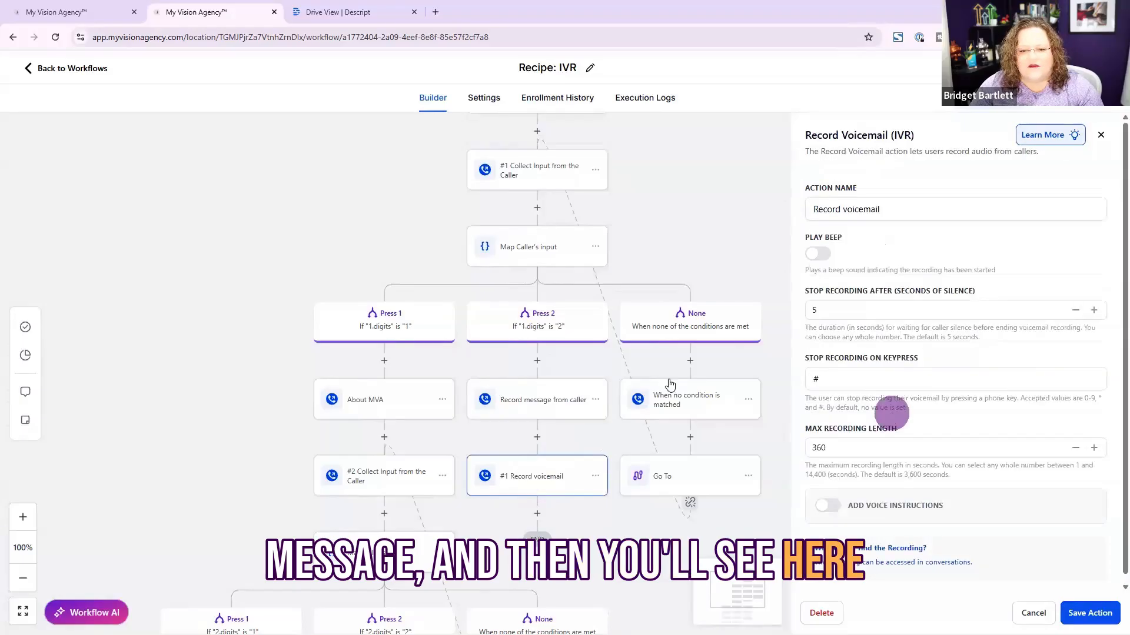
- View the available actions for "#1 Record voicemail" without applying any, and check the "When no condition is matched" audio under the first None branch
click(595, 477)
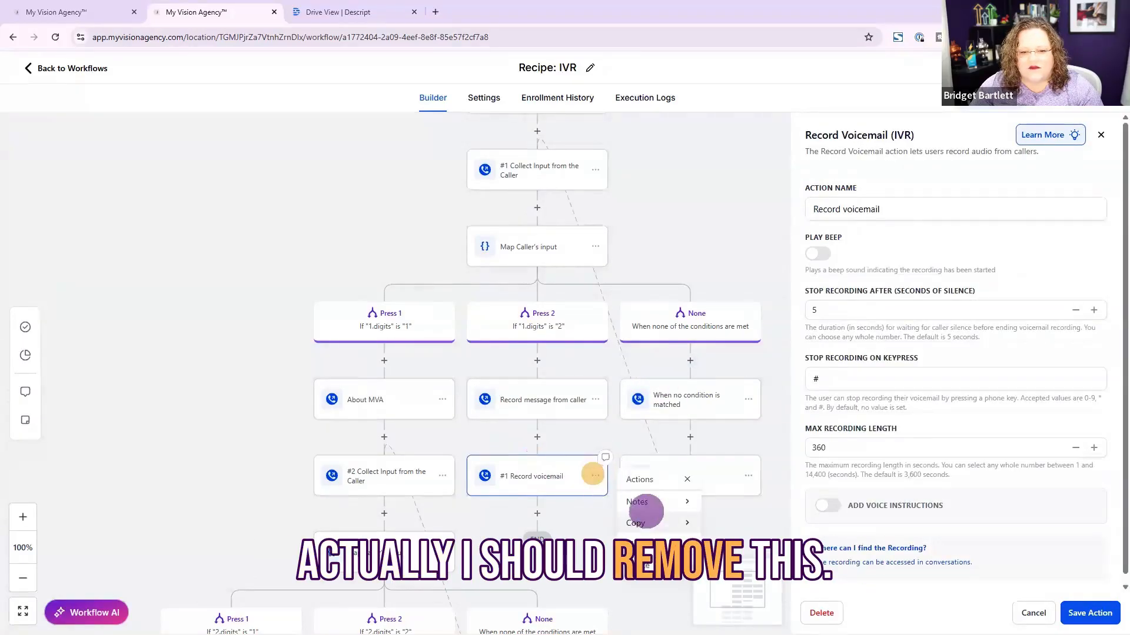
drag(712, 202, 603, 184)
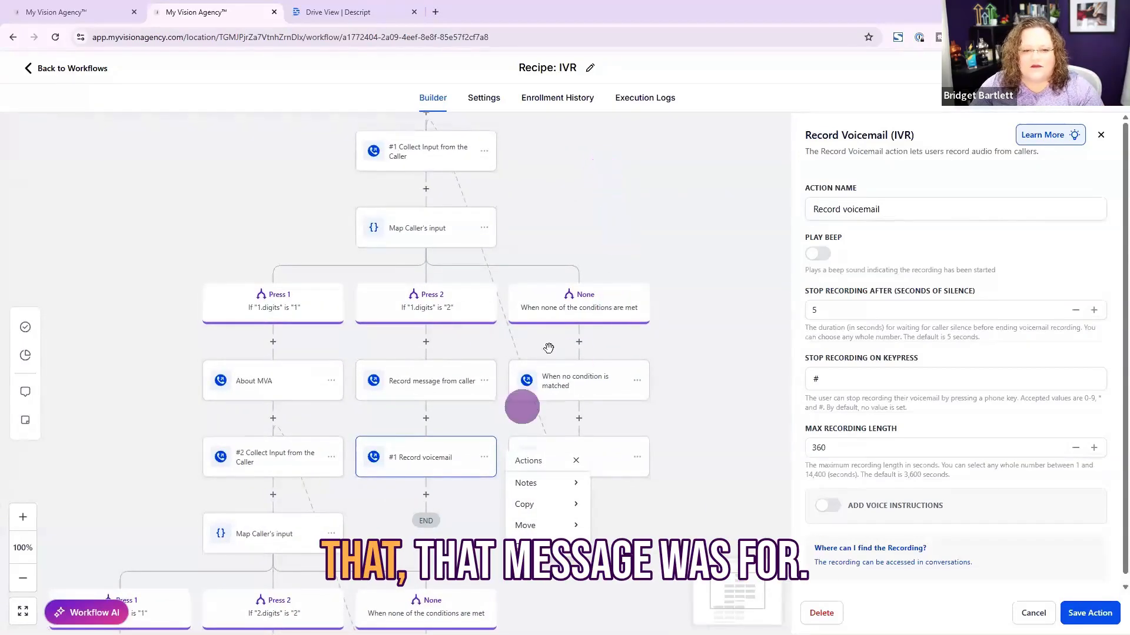
click(567, 386)
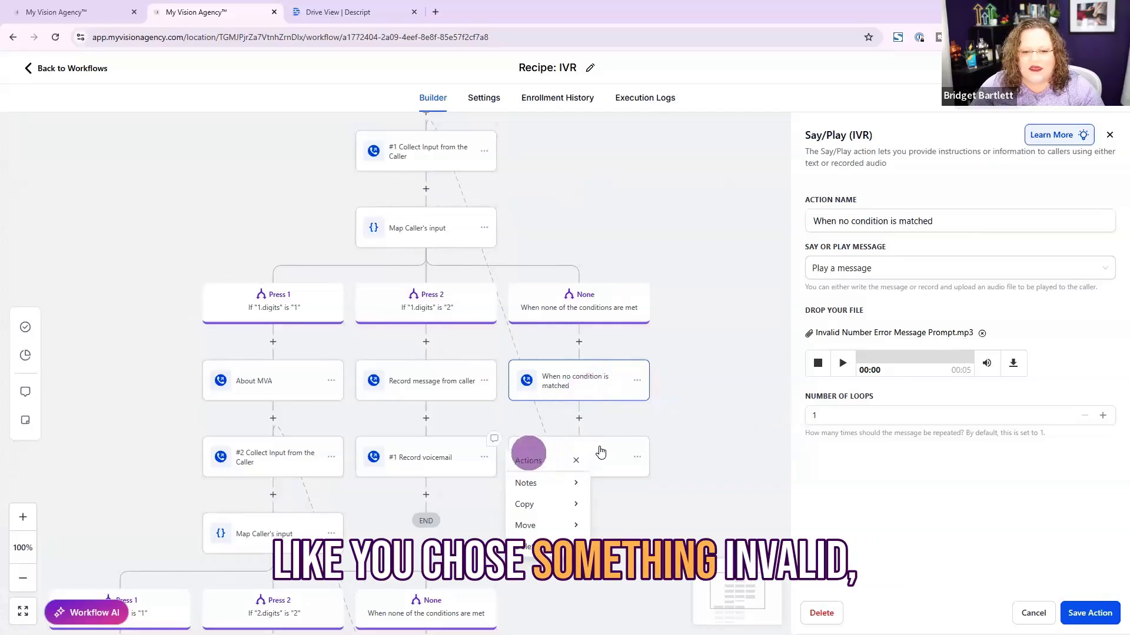
click(576, 462)
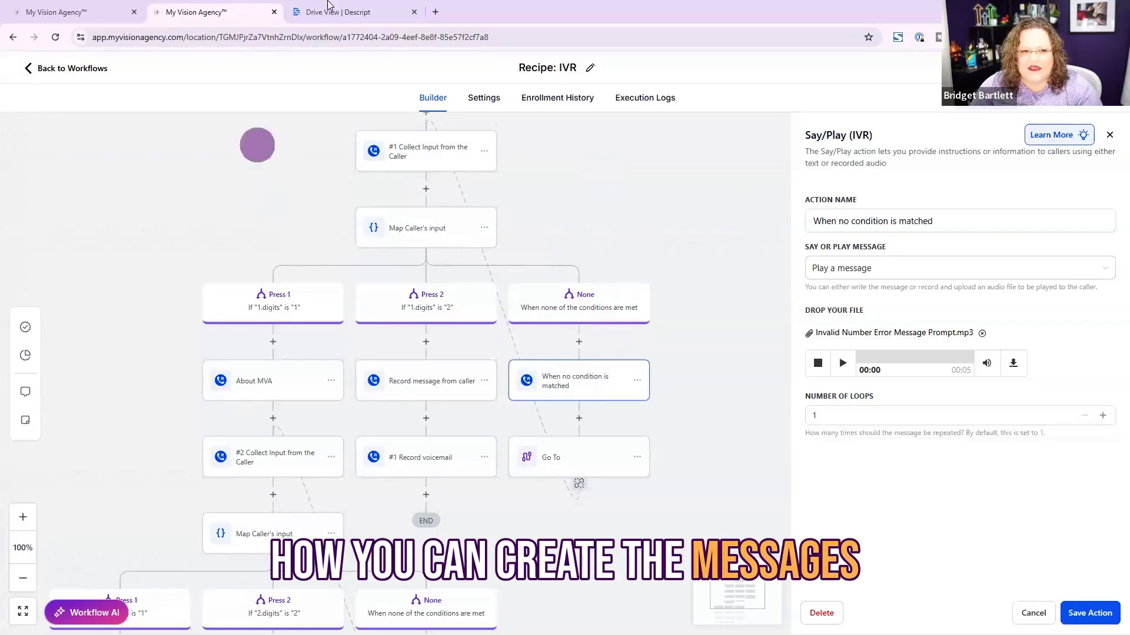
- Switch to Descript, create a new project for an audio-only recording, and close it without recording
click(330, 7)
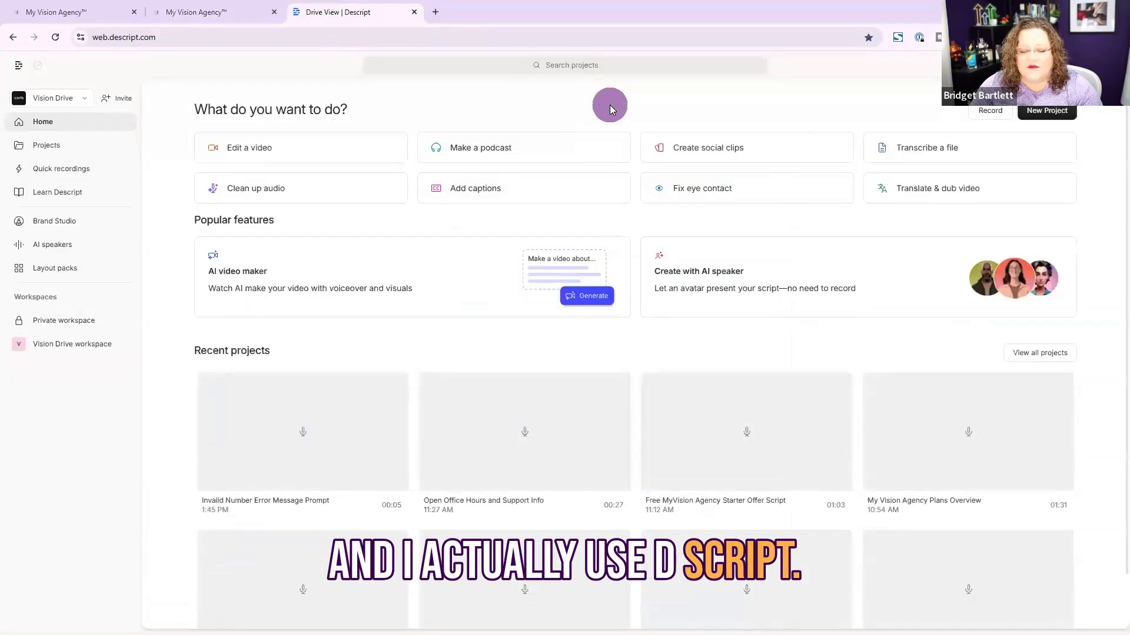
click(993, 114)
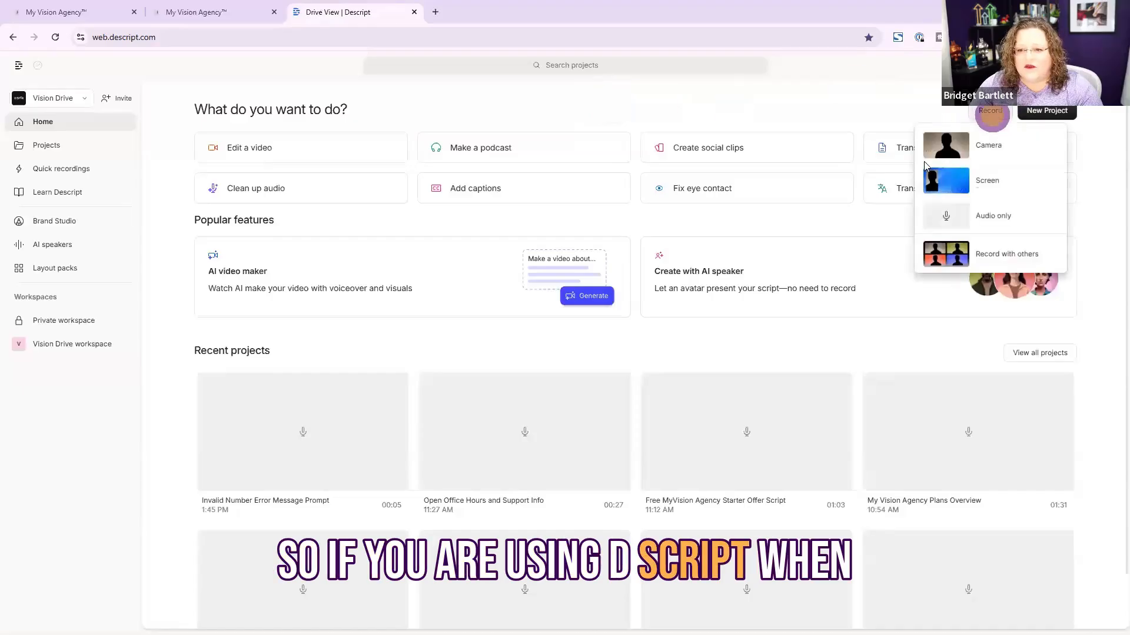
click(968, 216)
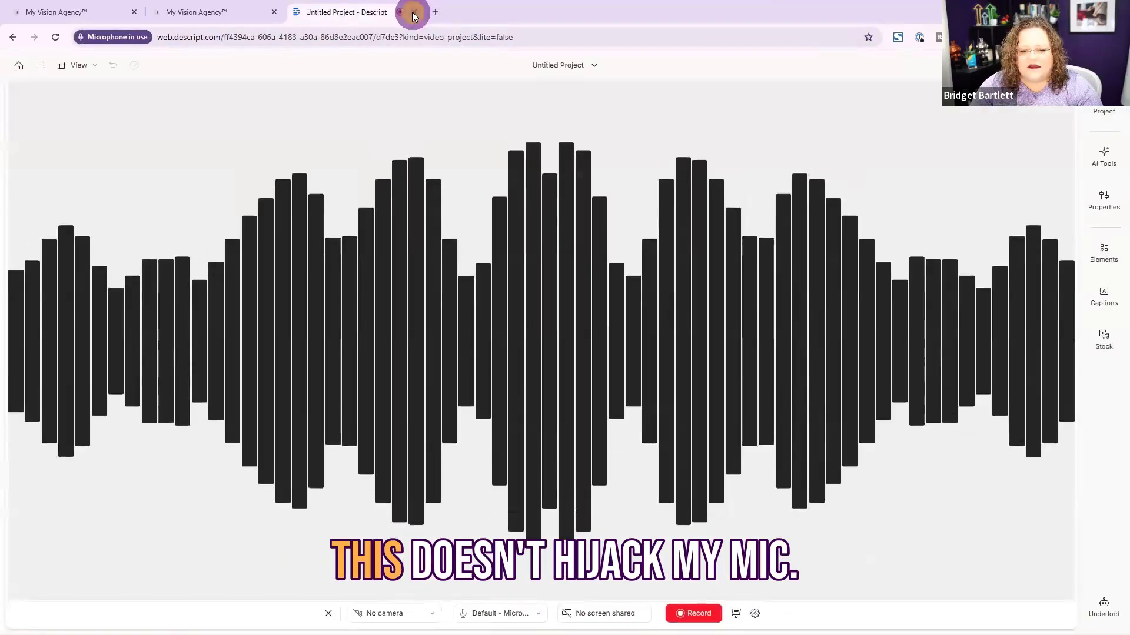
click(414, 12)
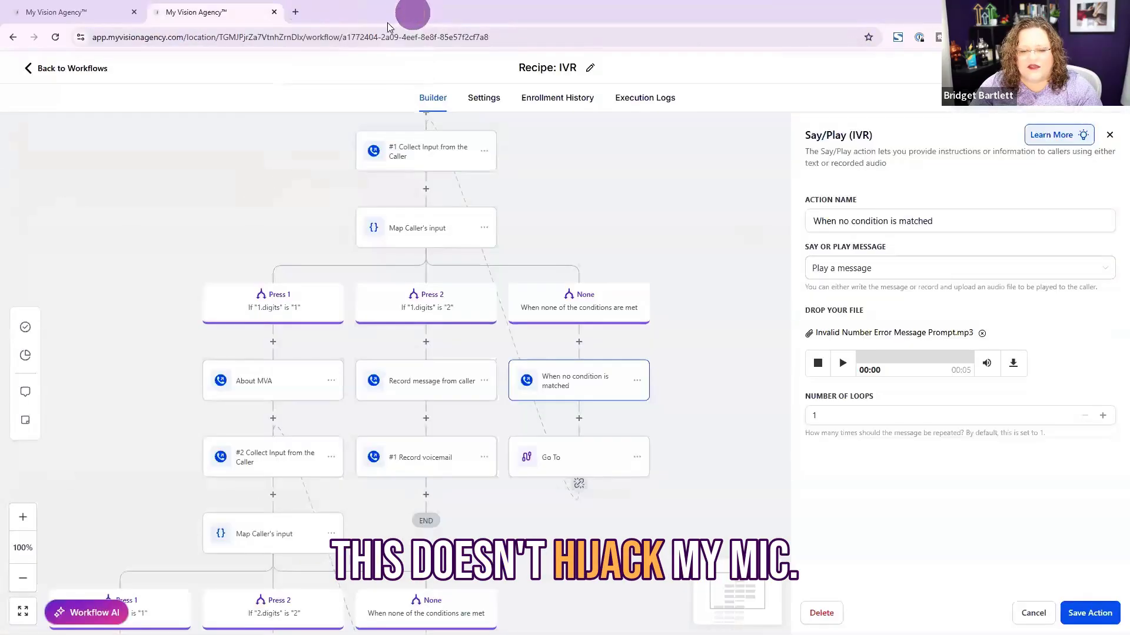
- Reopen Descript's Untitled Project and examine its recording options and the MP3 audio export settings
click(296, 15)
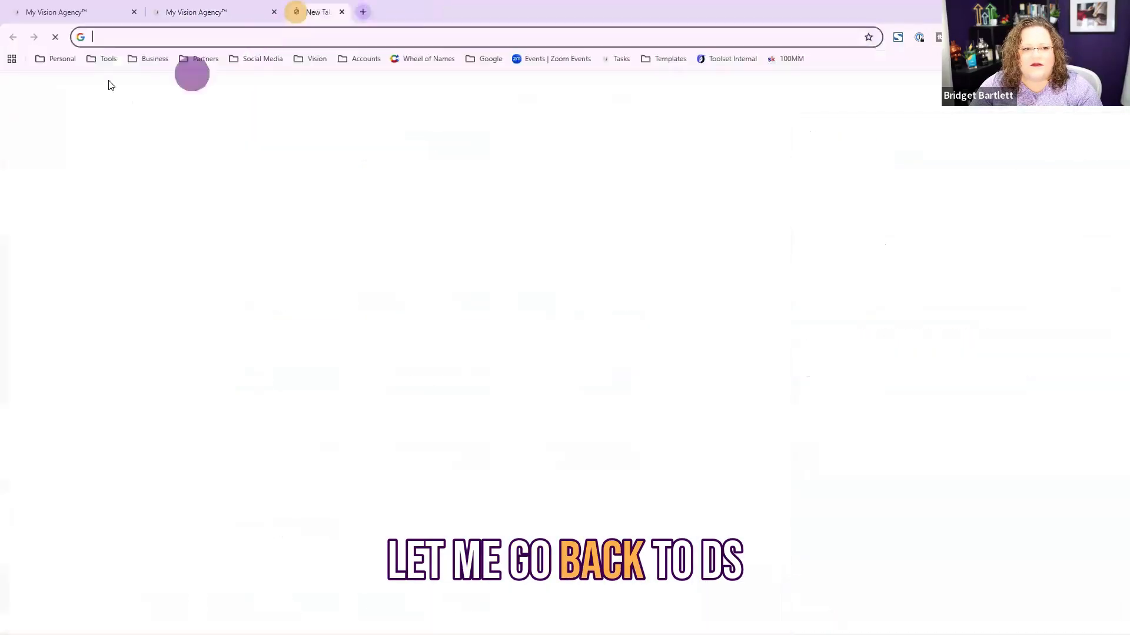
click(109, 59)
click(123, 116)
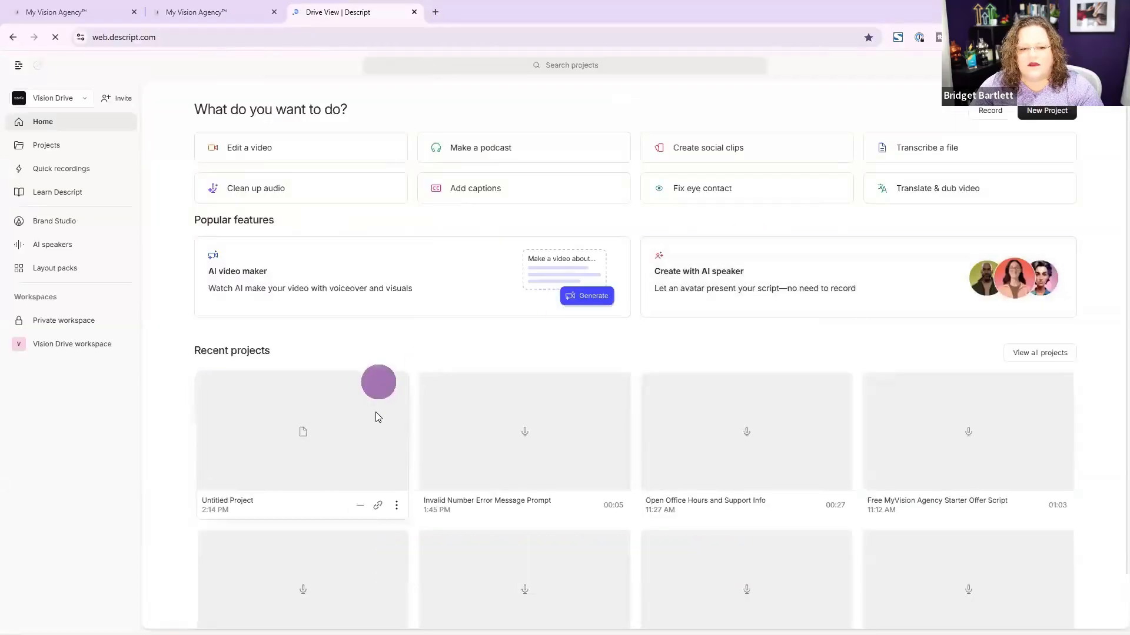
click(297, 423)
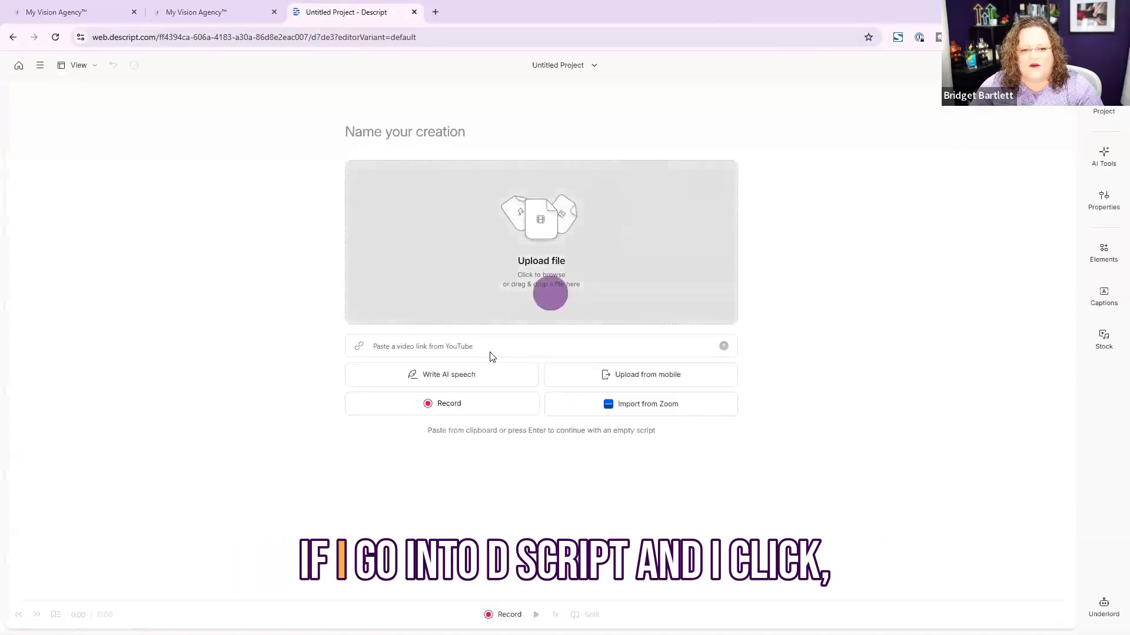
click(441, 403)
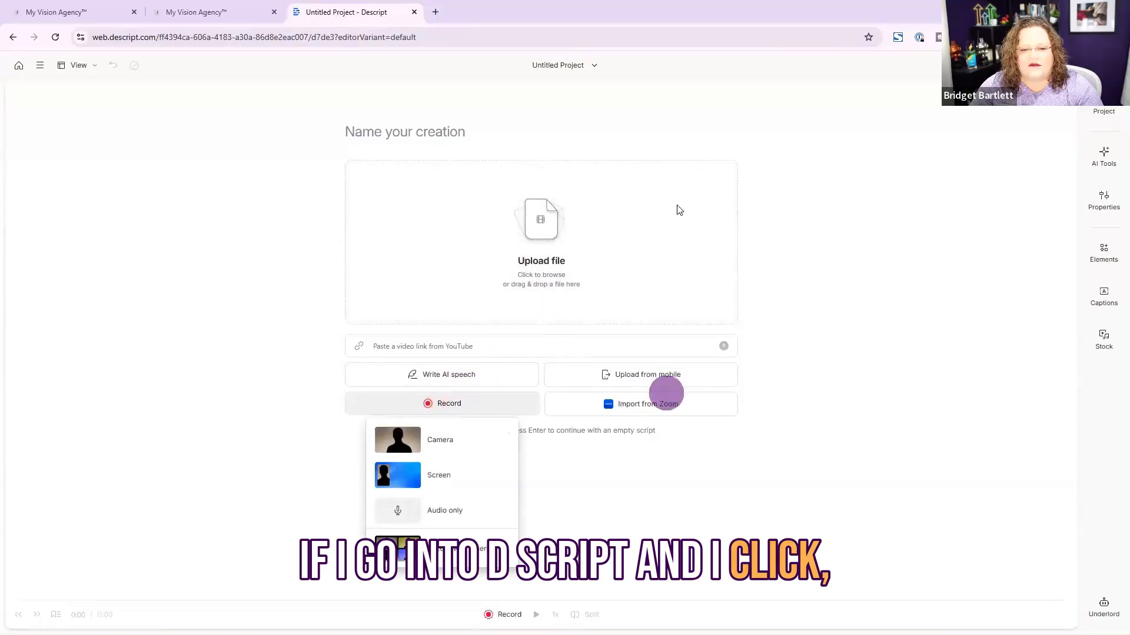
click(19, 66)
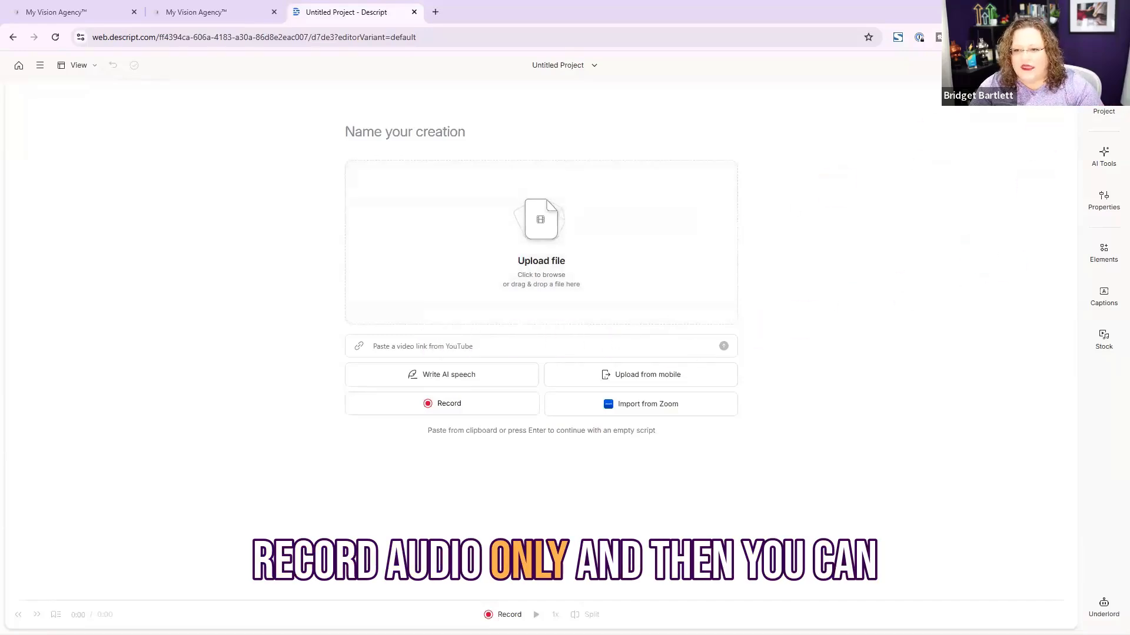
click(1099, 65)
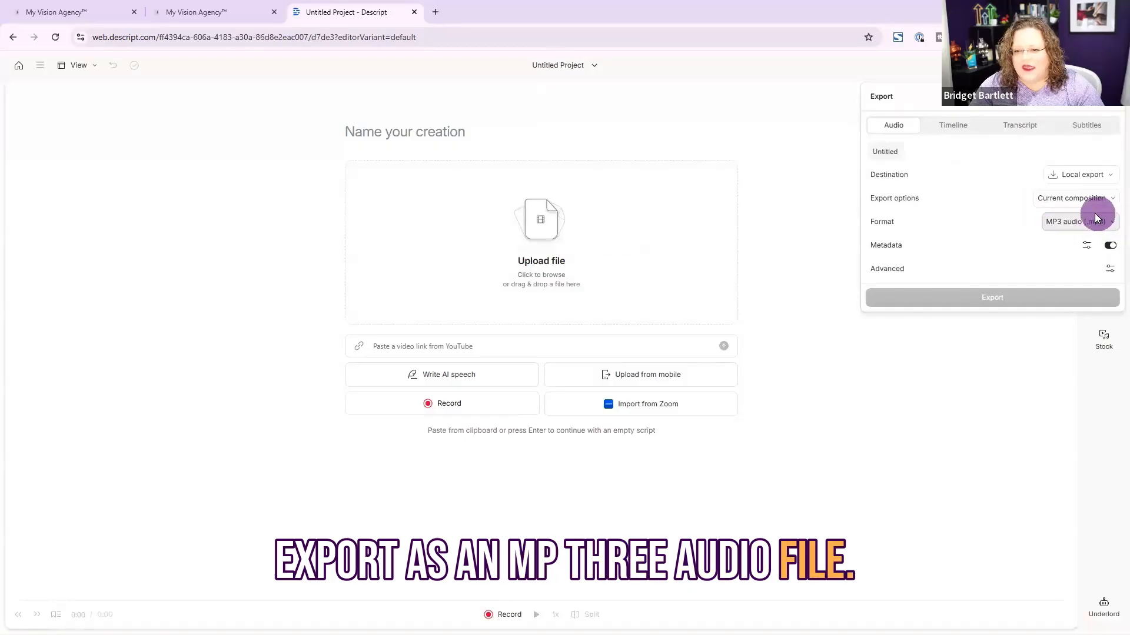
- Switch back to the workflow builder and look over the branches of the original Recipe: IVR template workflow
click(174, 9)
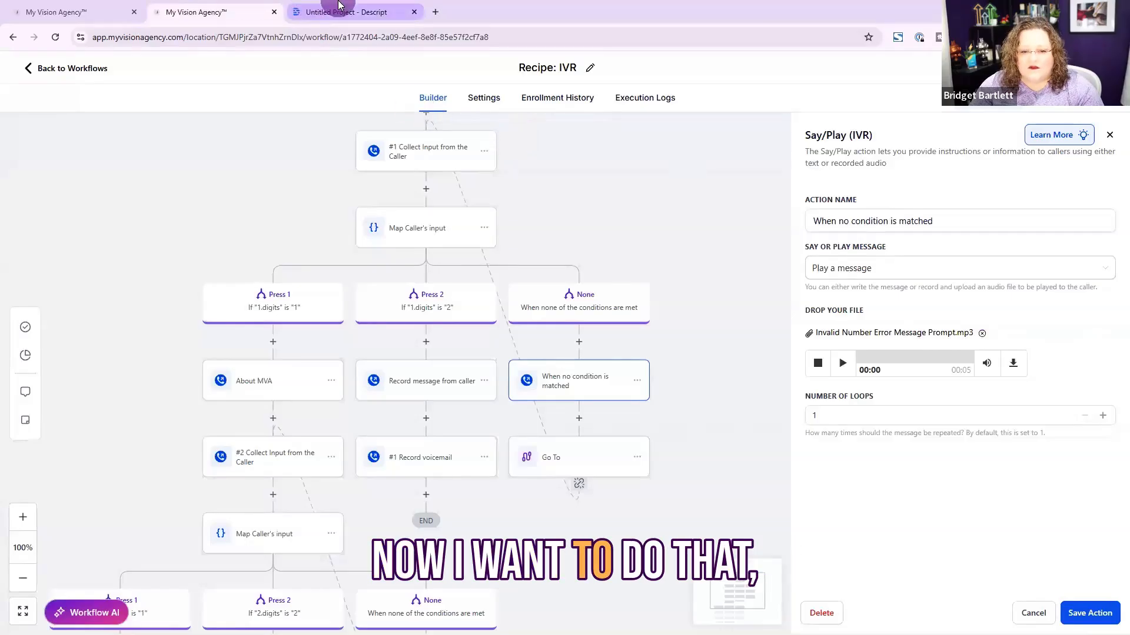
click(94, 8)
drag(986, 373, 807, 381)
click(356, 7)
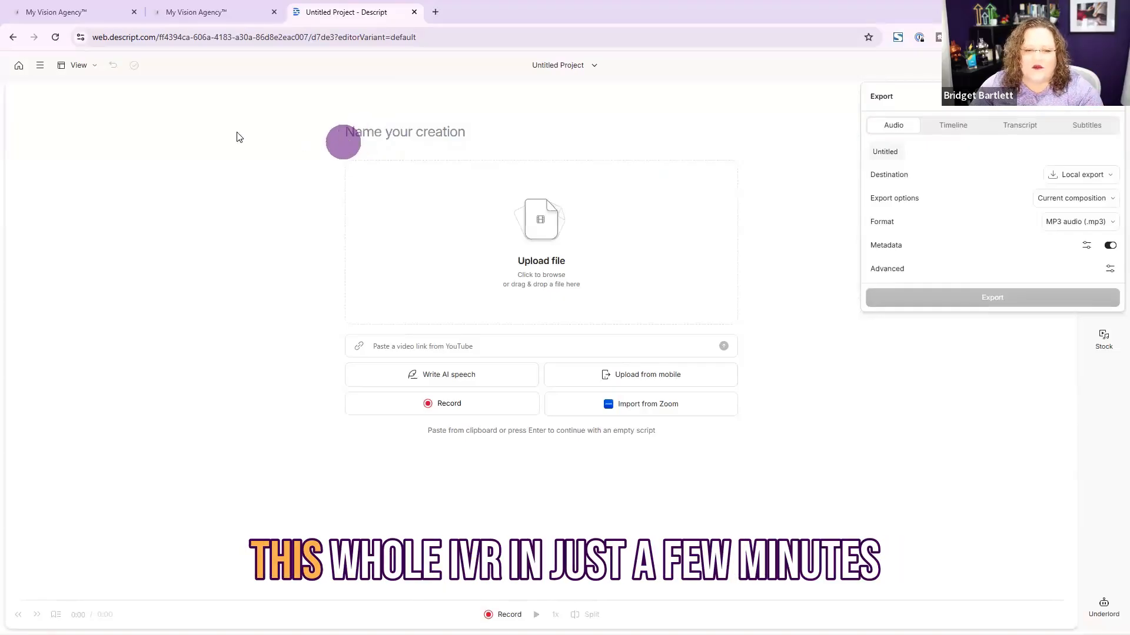
click(42, 8)
drag(971, 347, 1022, 421)
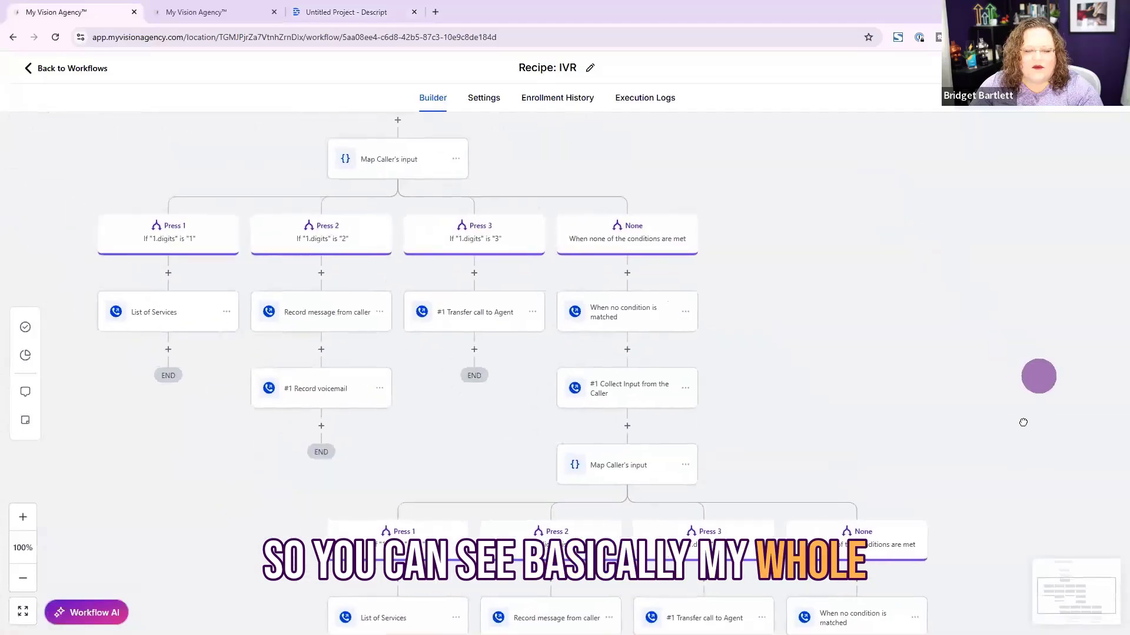